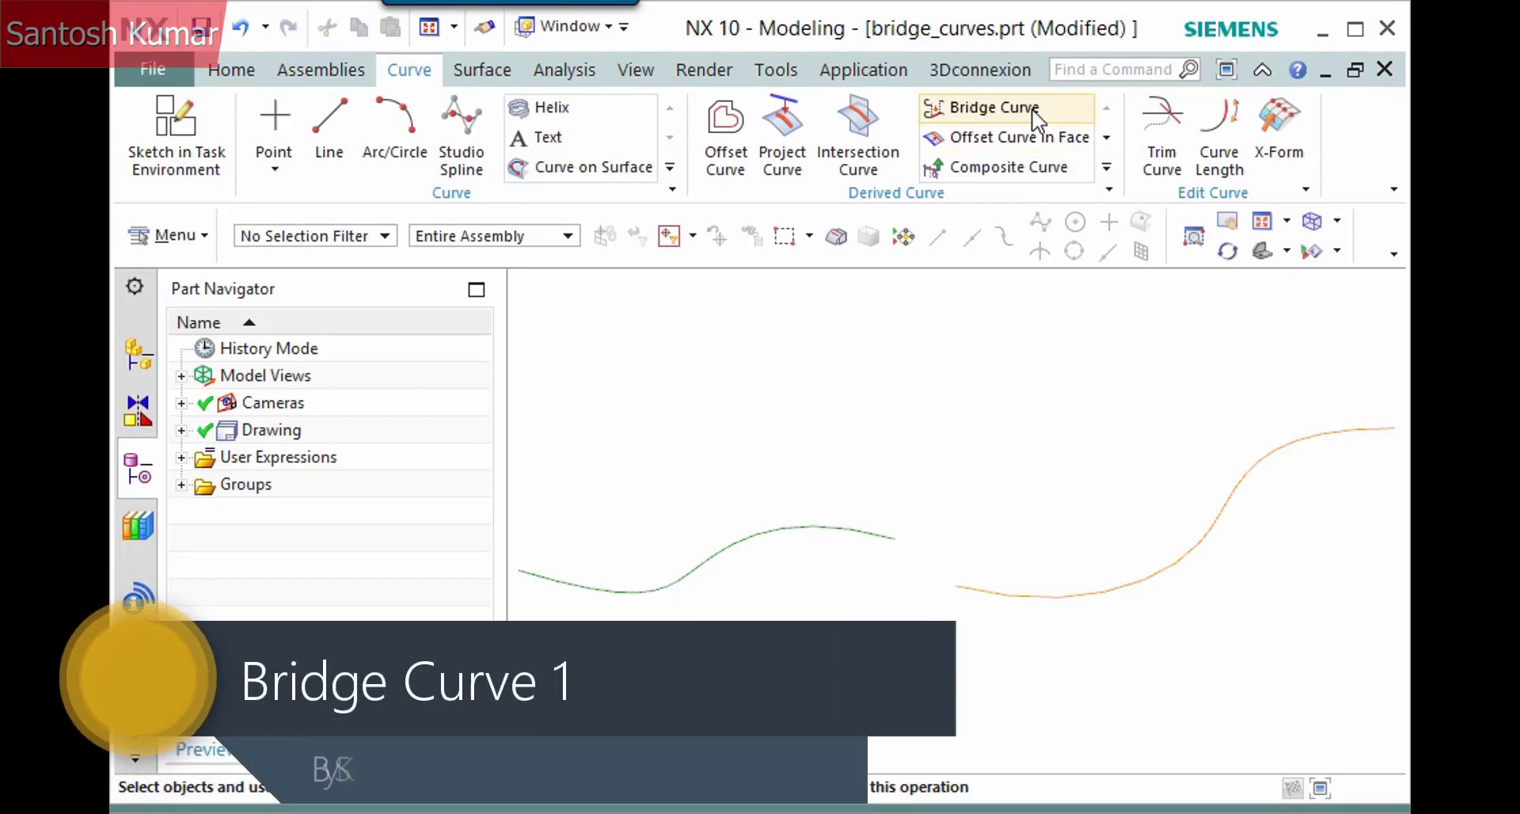
Step: Launch Bridge Curve from the Curve tab's Derived Curve group on bridge_curves.prt
left_click(1021, 109)
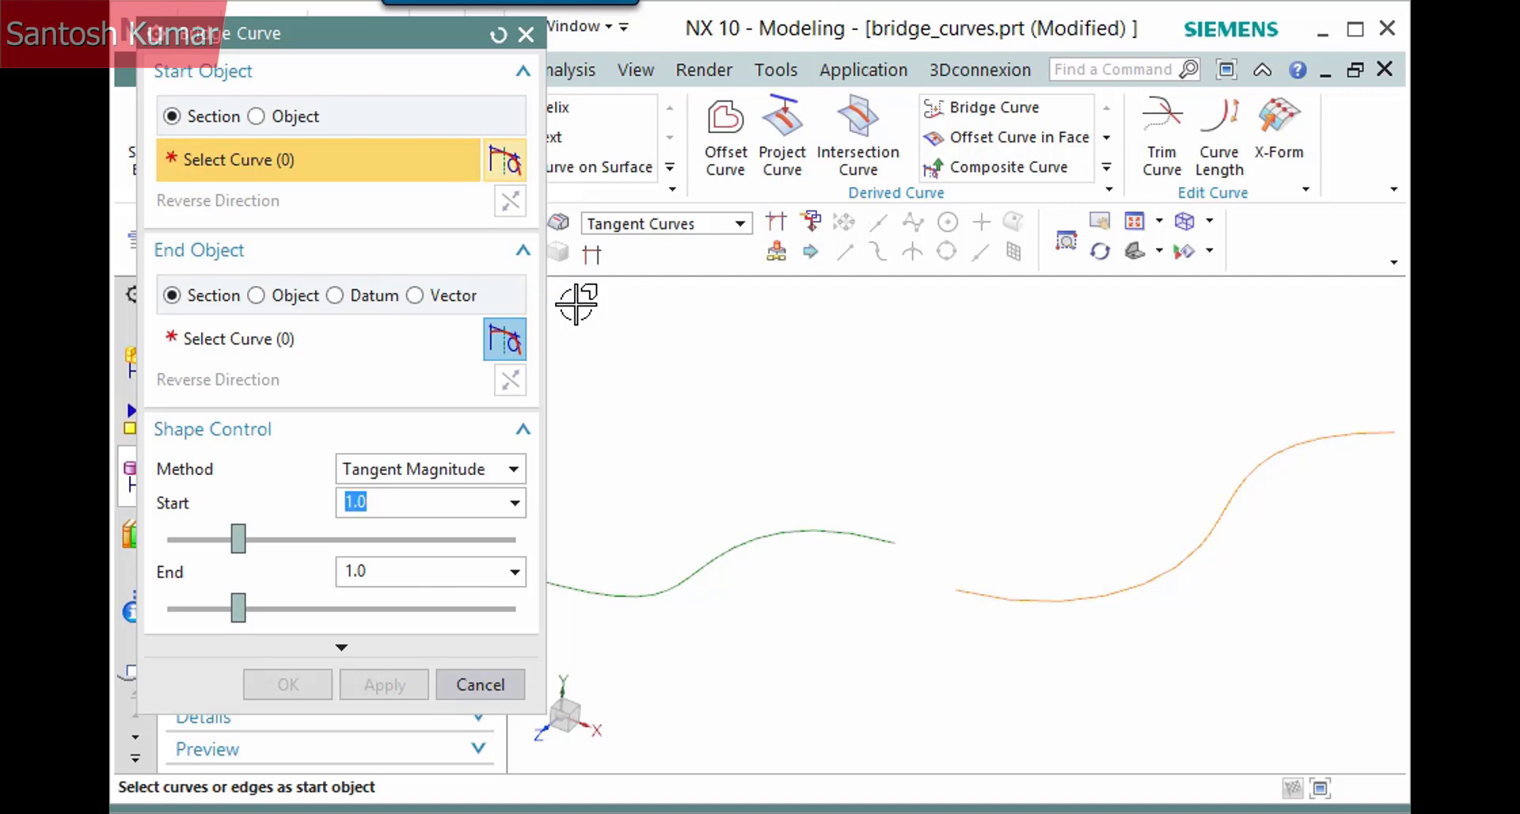
Step: Pick the left spline as the start object and the right spline as the end object
left_click(868, 542)
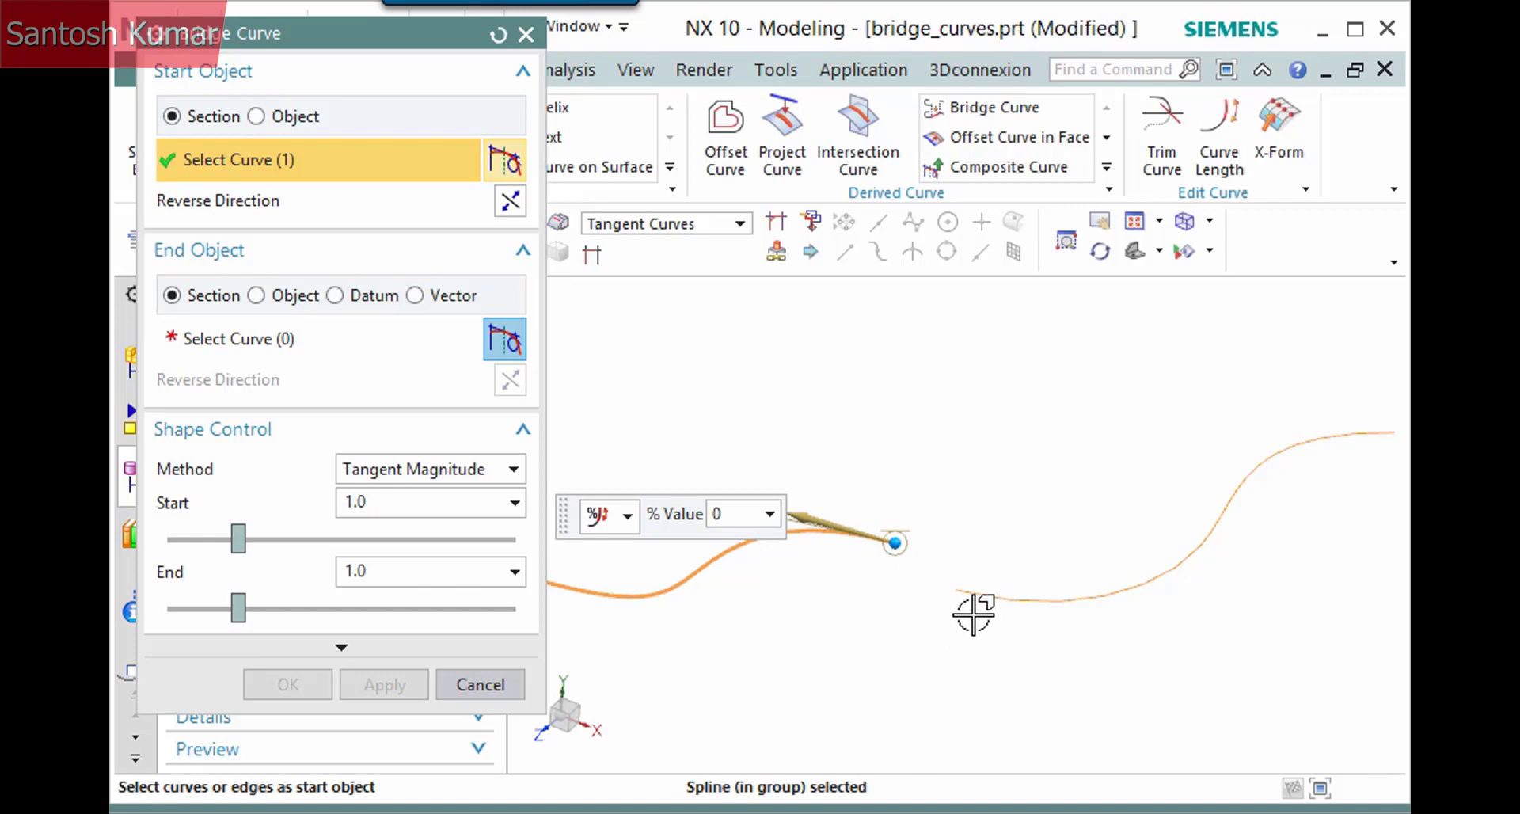
left_click(319, 344)
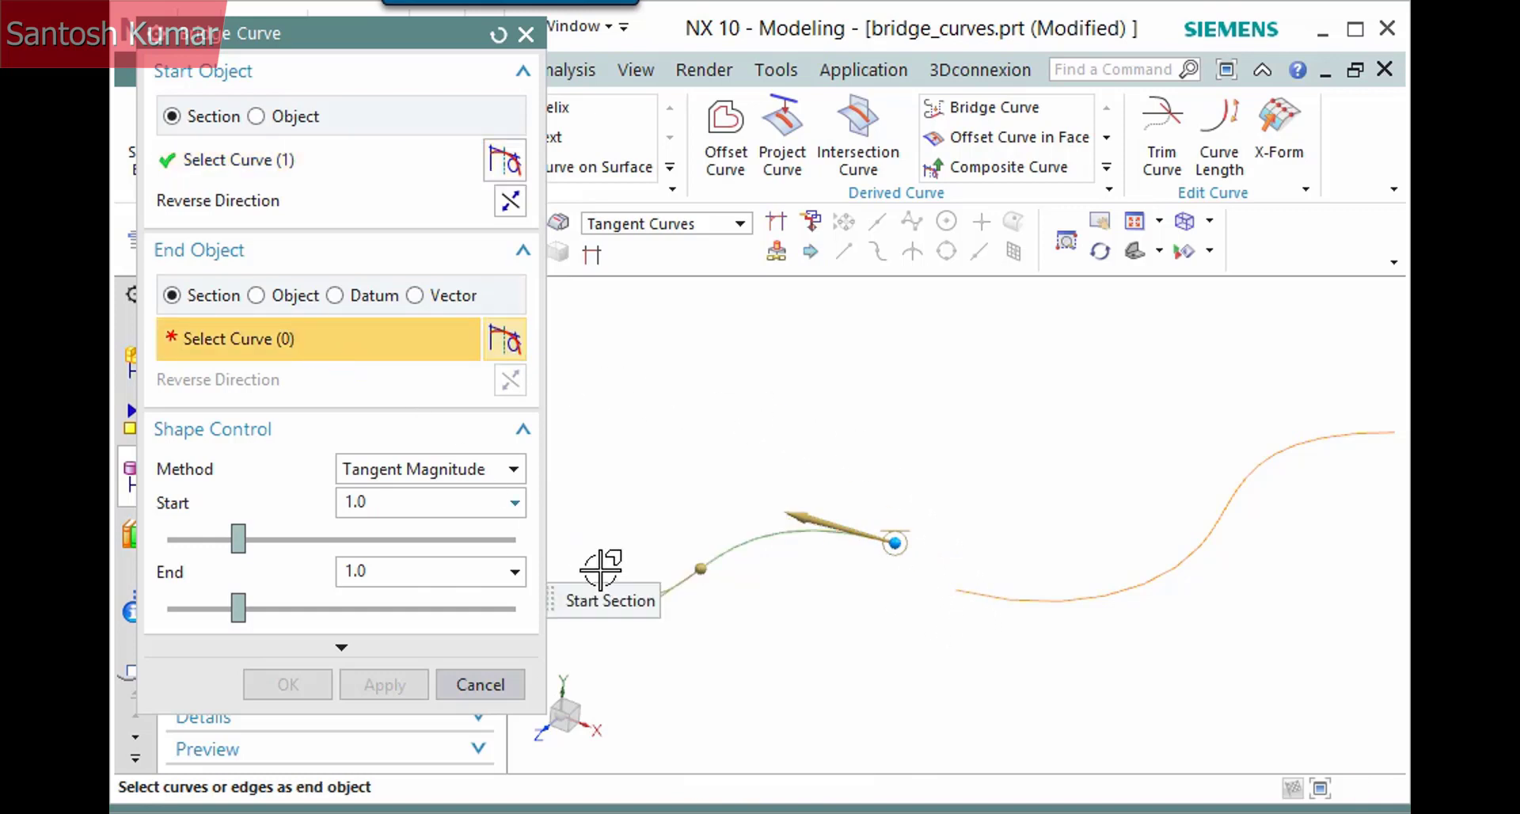
left_click(976, 600)
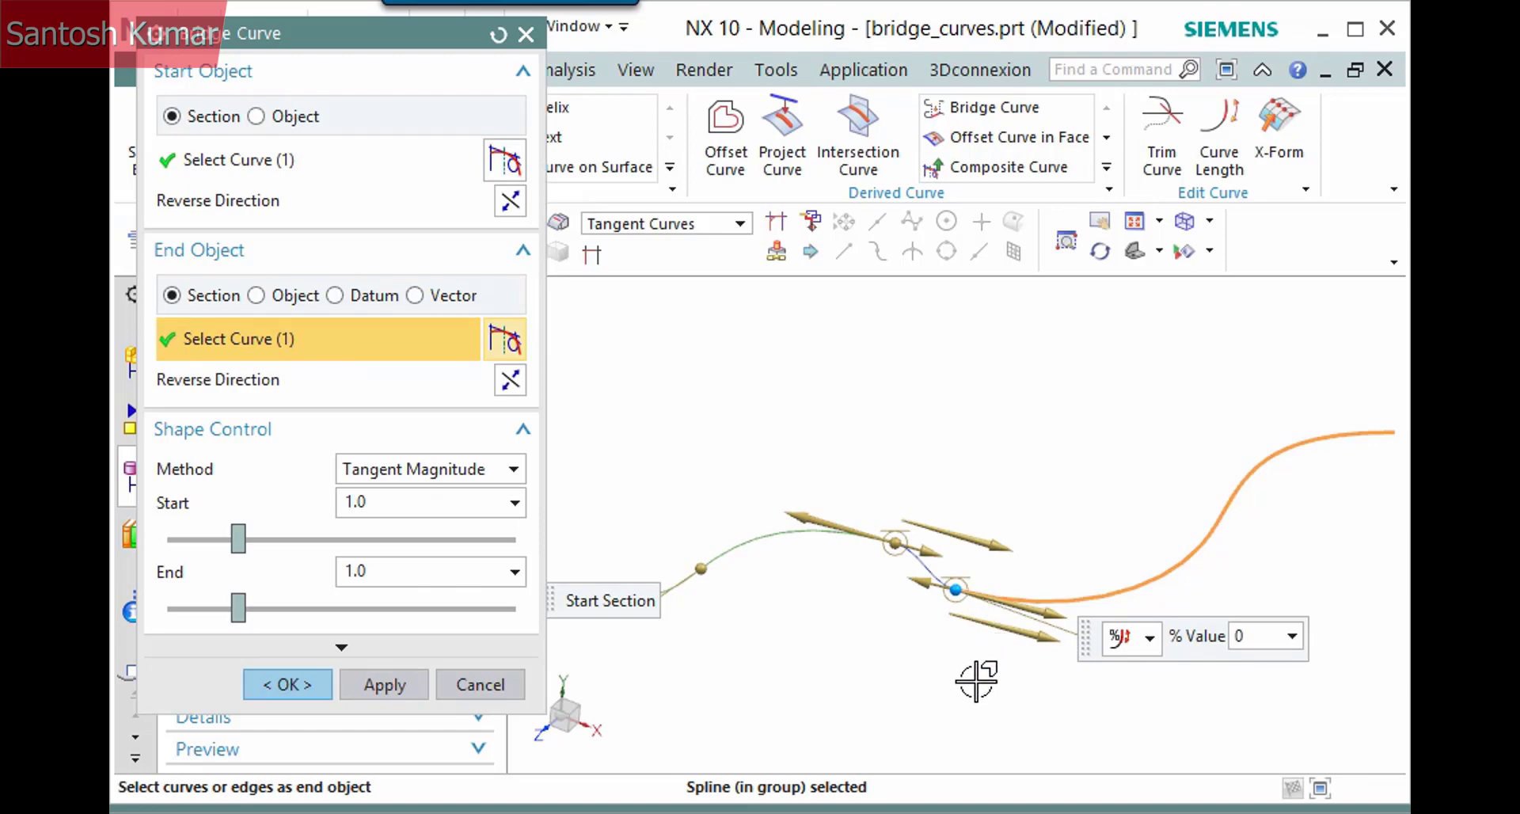
scroll(976, 681, "up", 6)
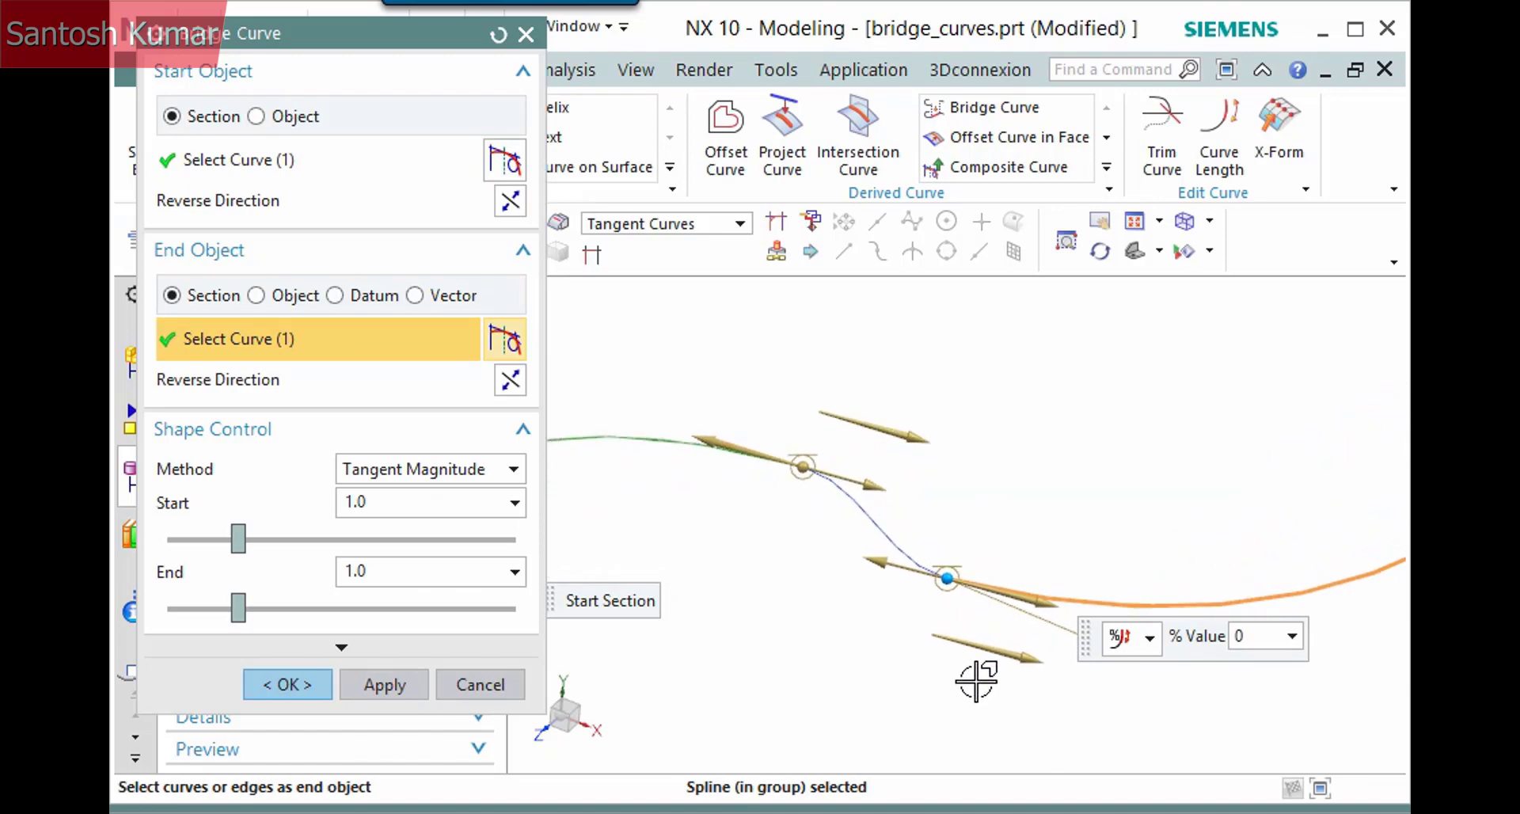
scroll(976, 681, "up", 4)
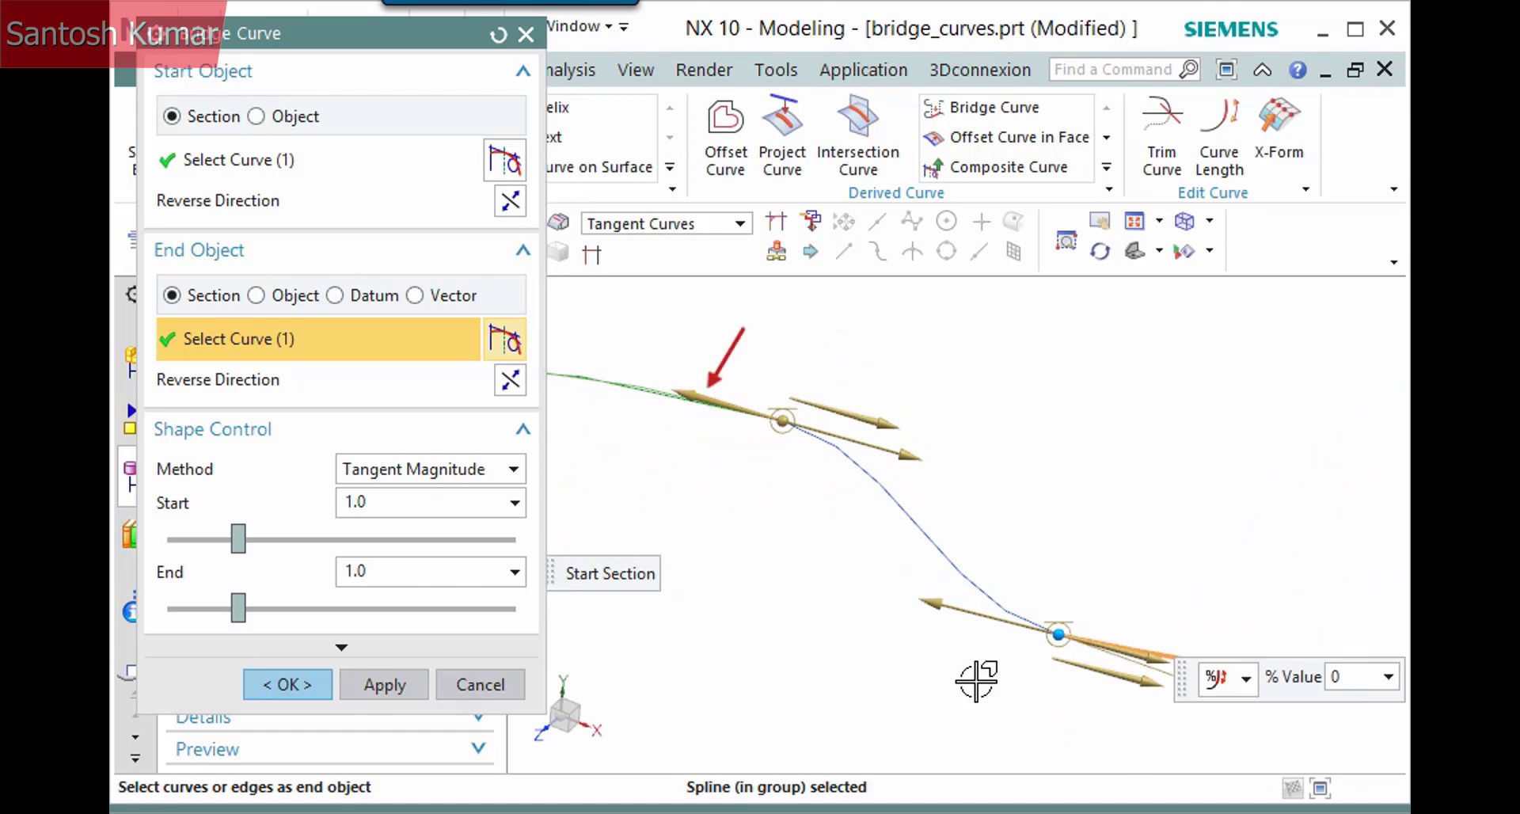
scroll(976, 680, "down", 2)
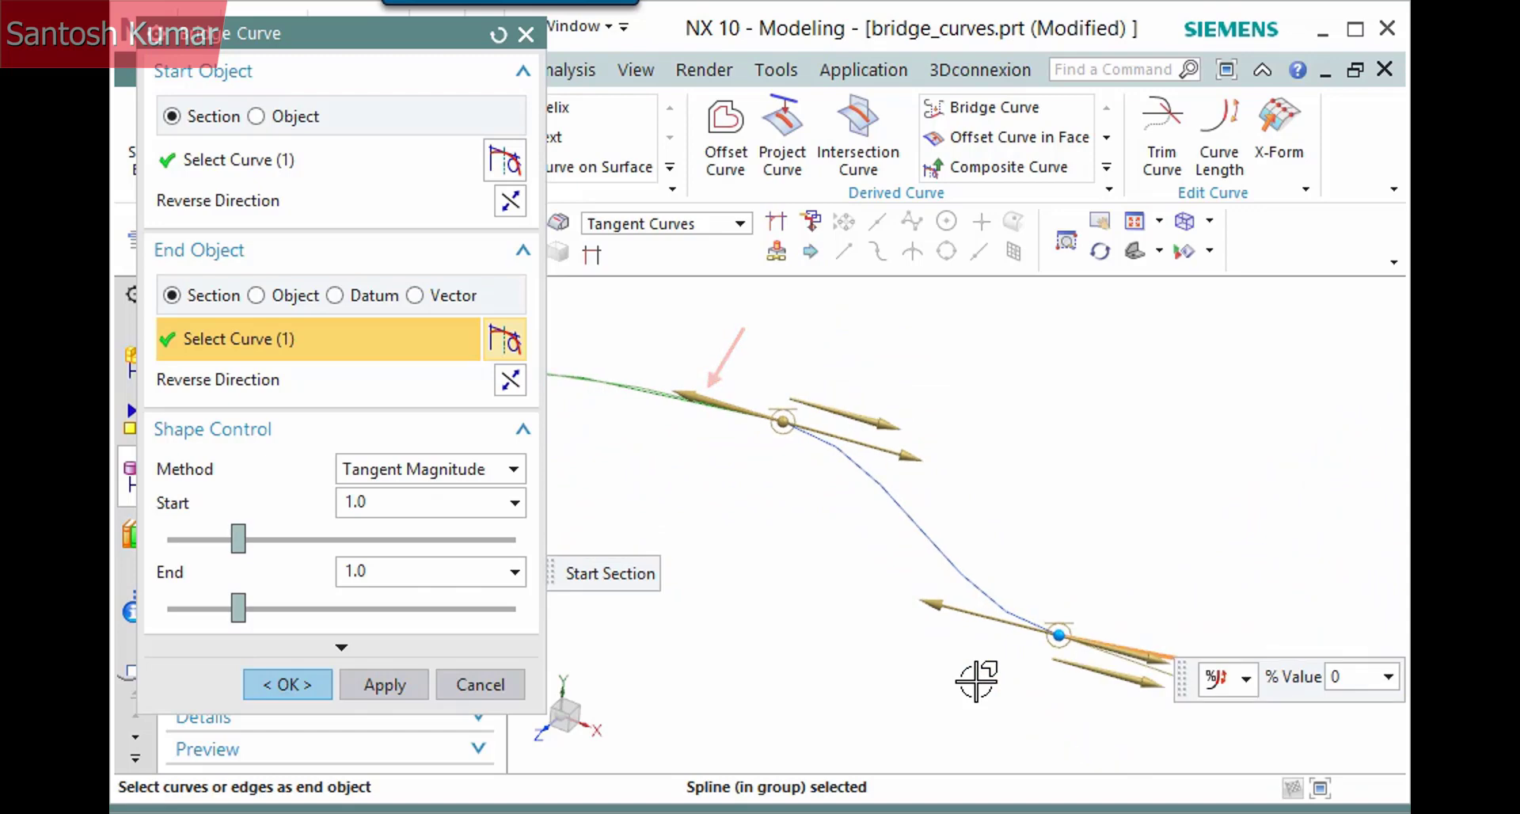
Step: Reverse the bridge's start direction and flip it back, leaving the original S-shape
double_click(723, 410)
scroll(767, 441, "down", 3)
scroll(779, 451, "down", 5)
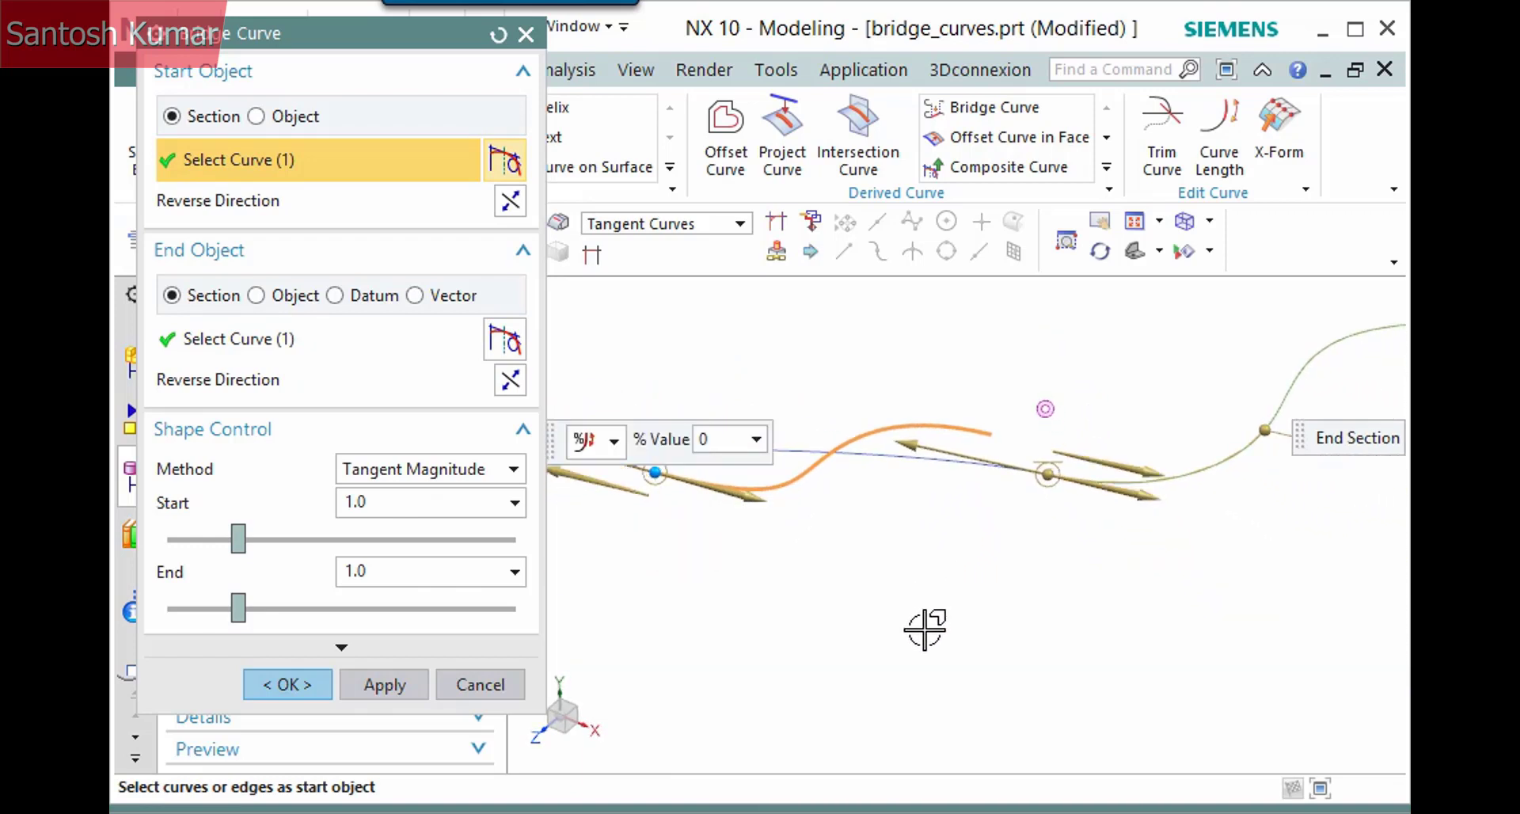
scroll(918, 628, "down", 3)
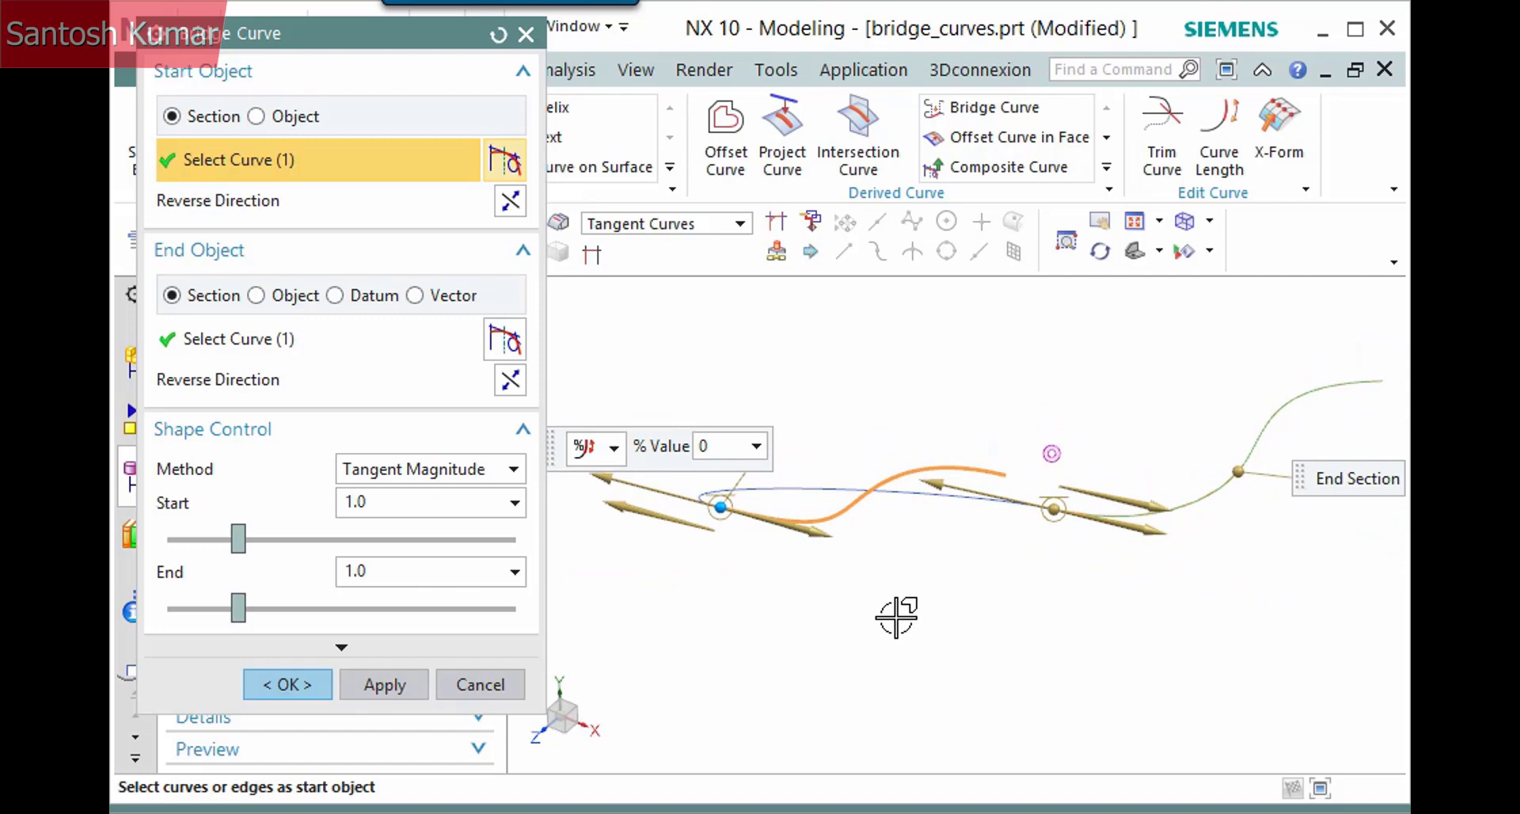
double_click(793, 528)
scroll(833, 590, "up", 3)
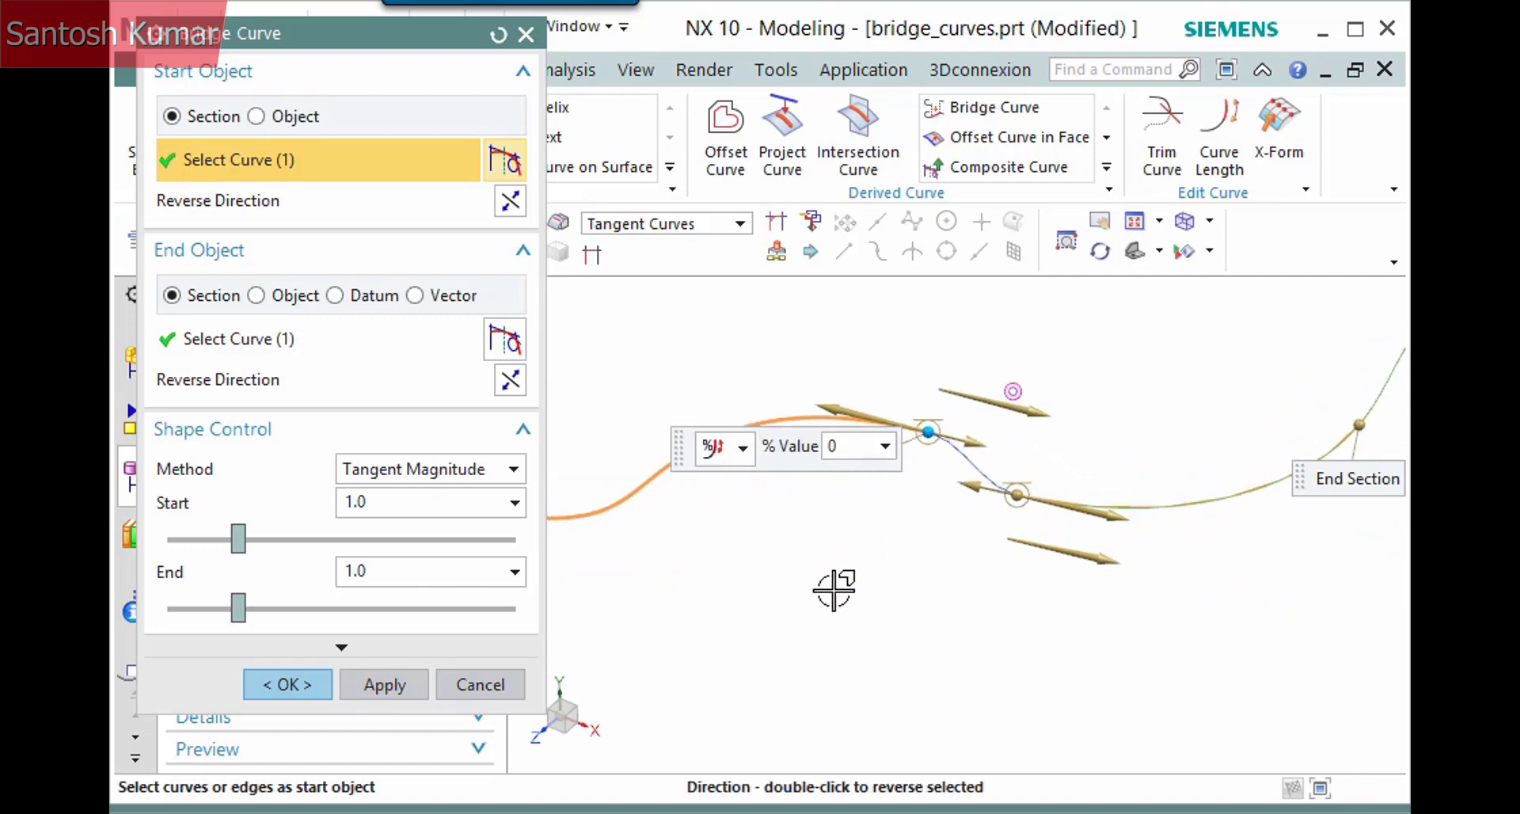
scroll(833, 591, "up", 5)
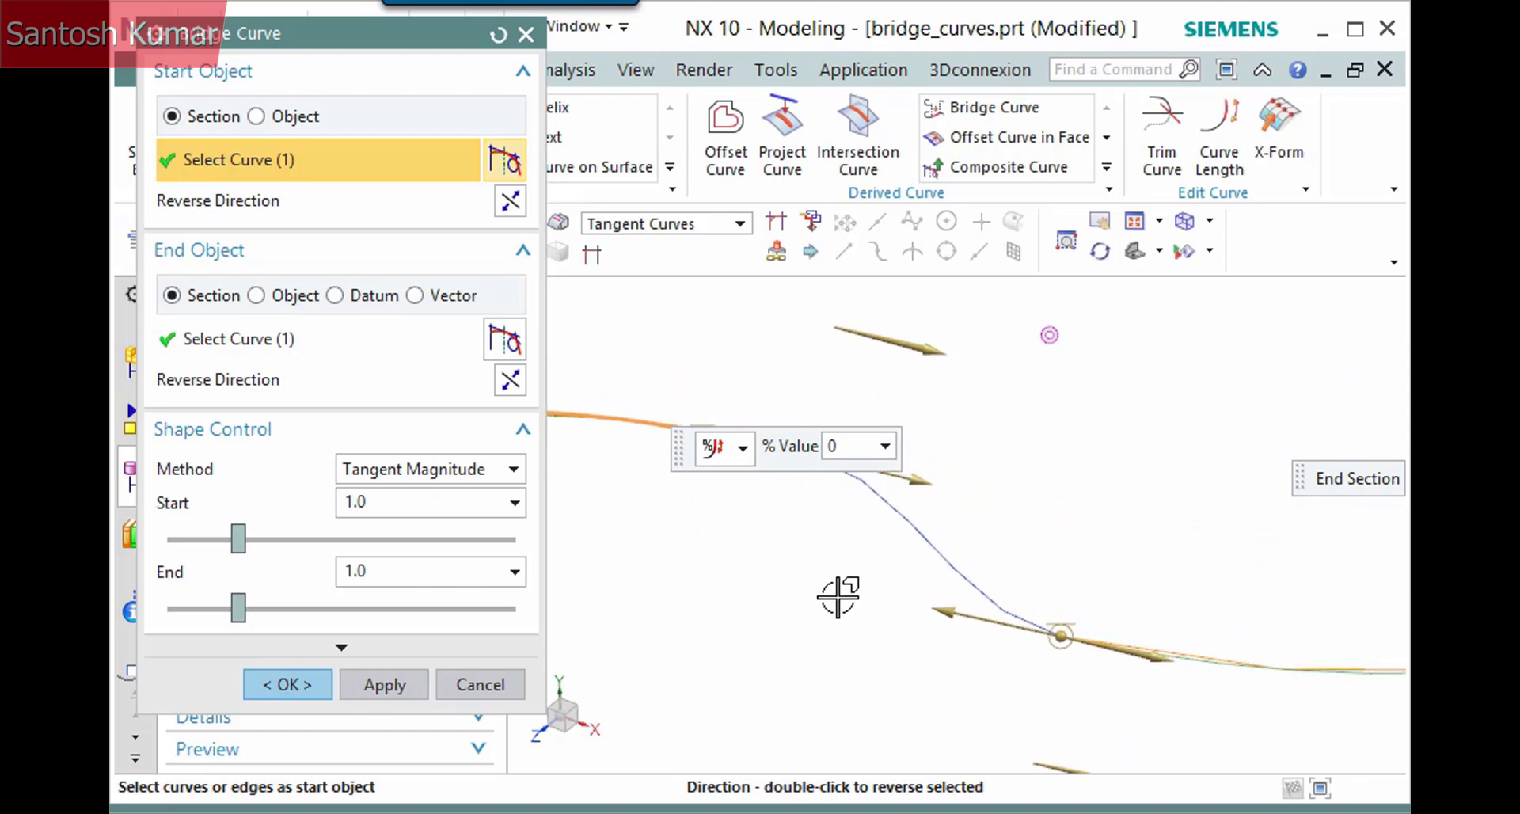
scroll(841, 599, "down", 1)
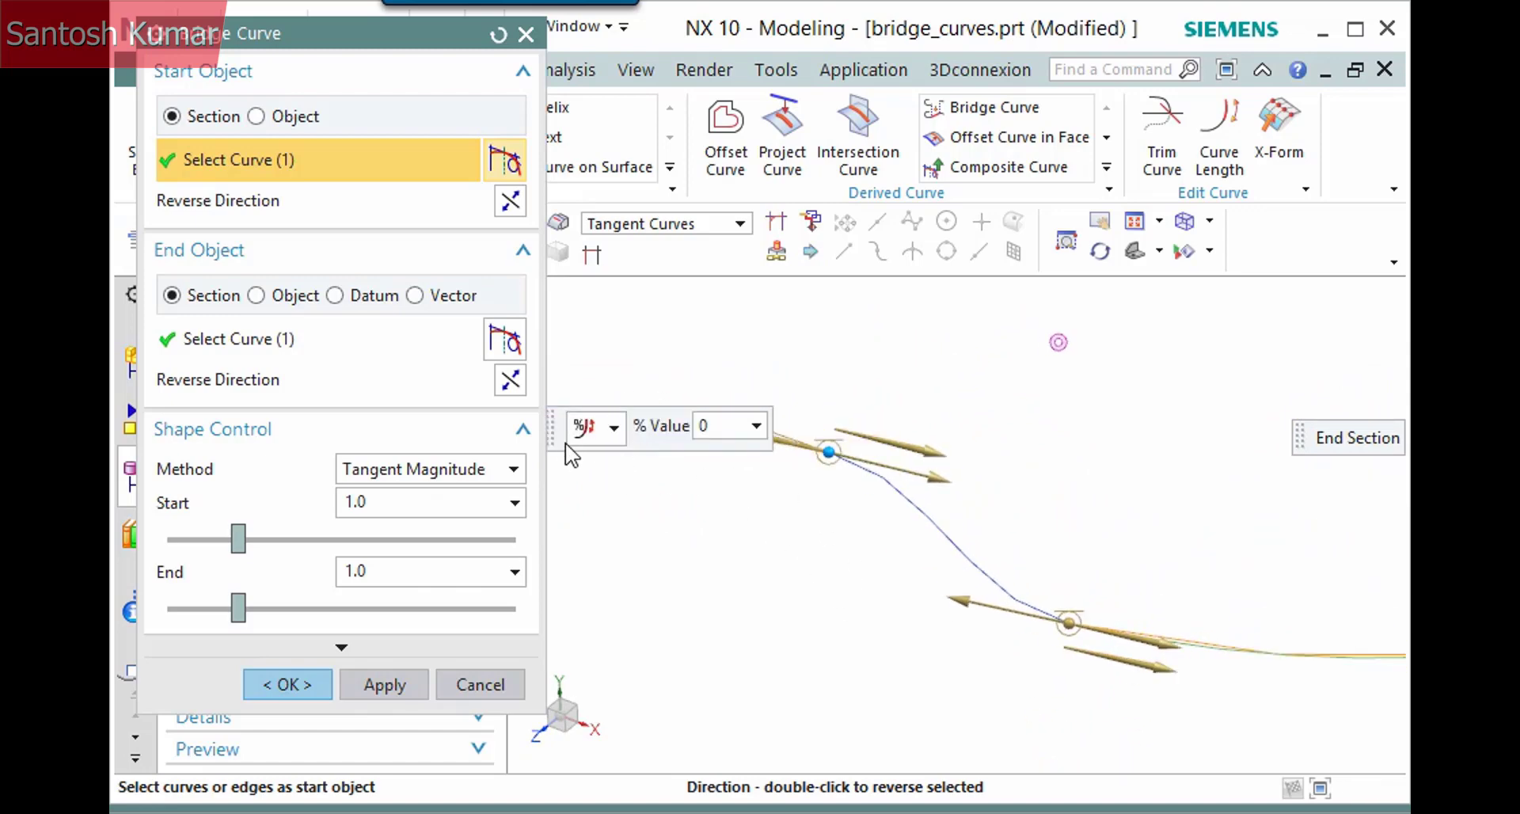
left_click_drag(556, 431, 580, 361)
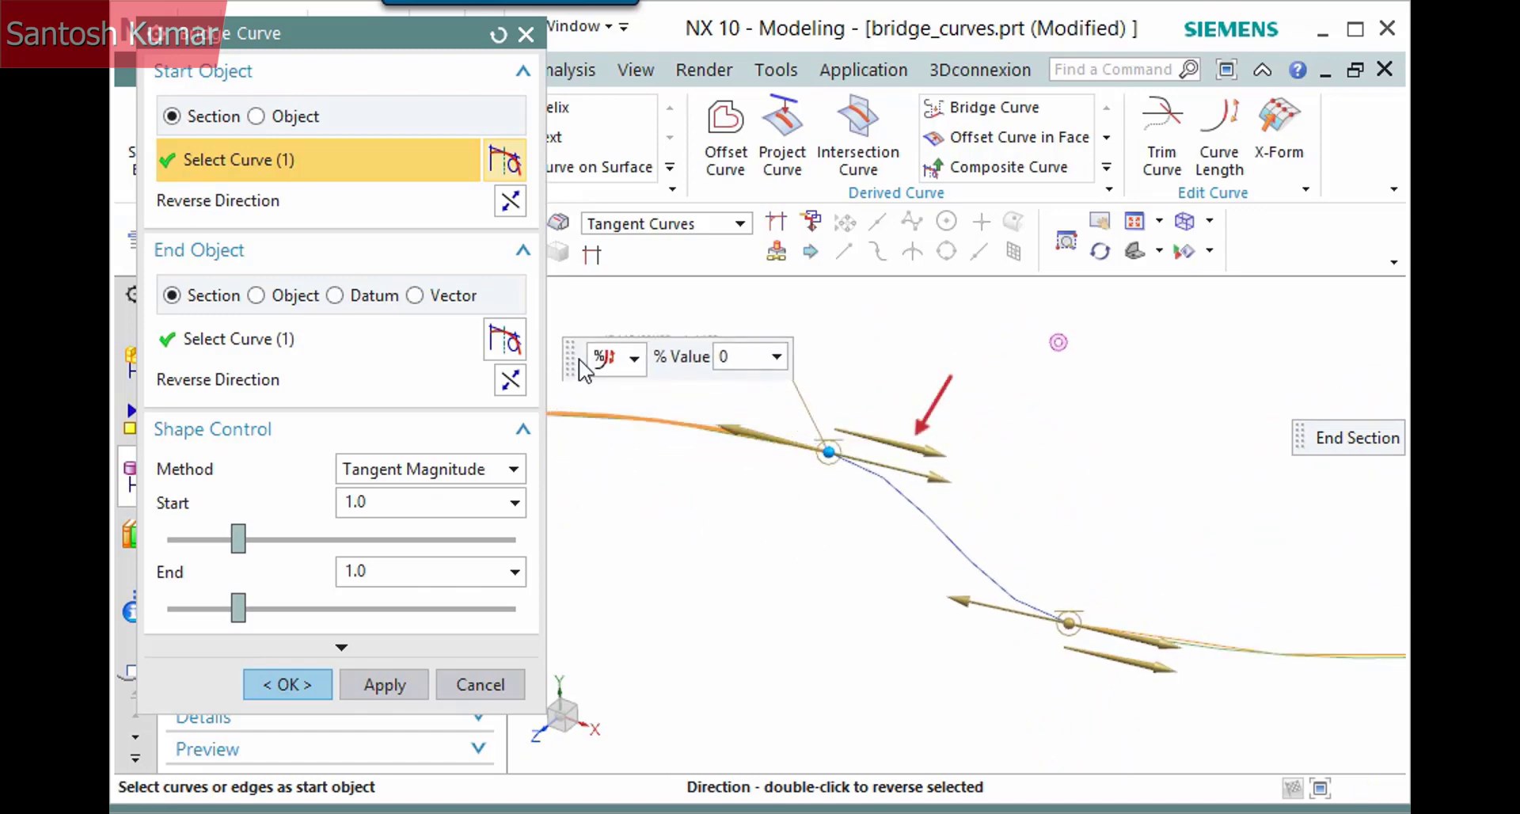
double_click(930, 449)
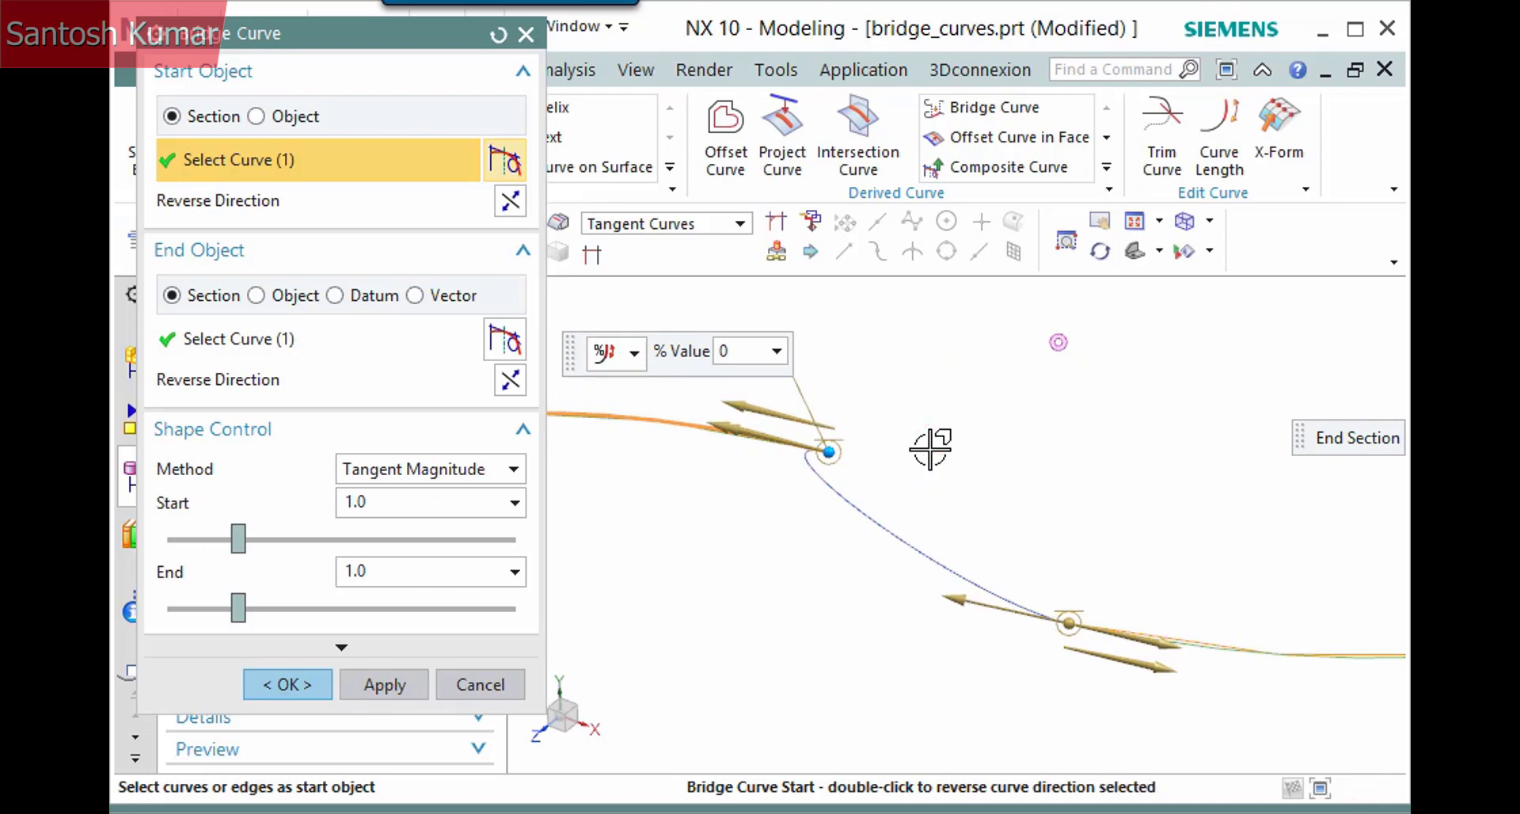
double_click(733, 406)
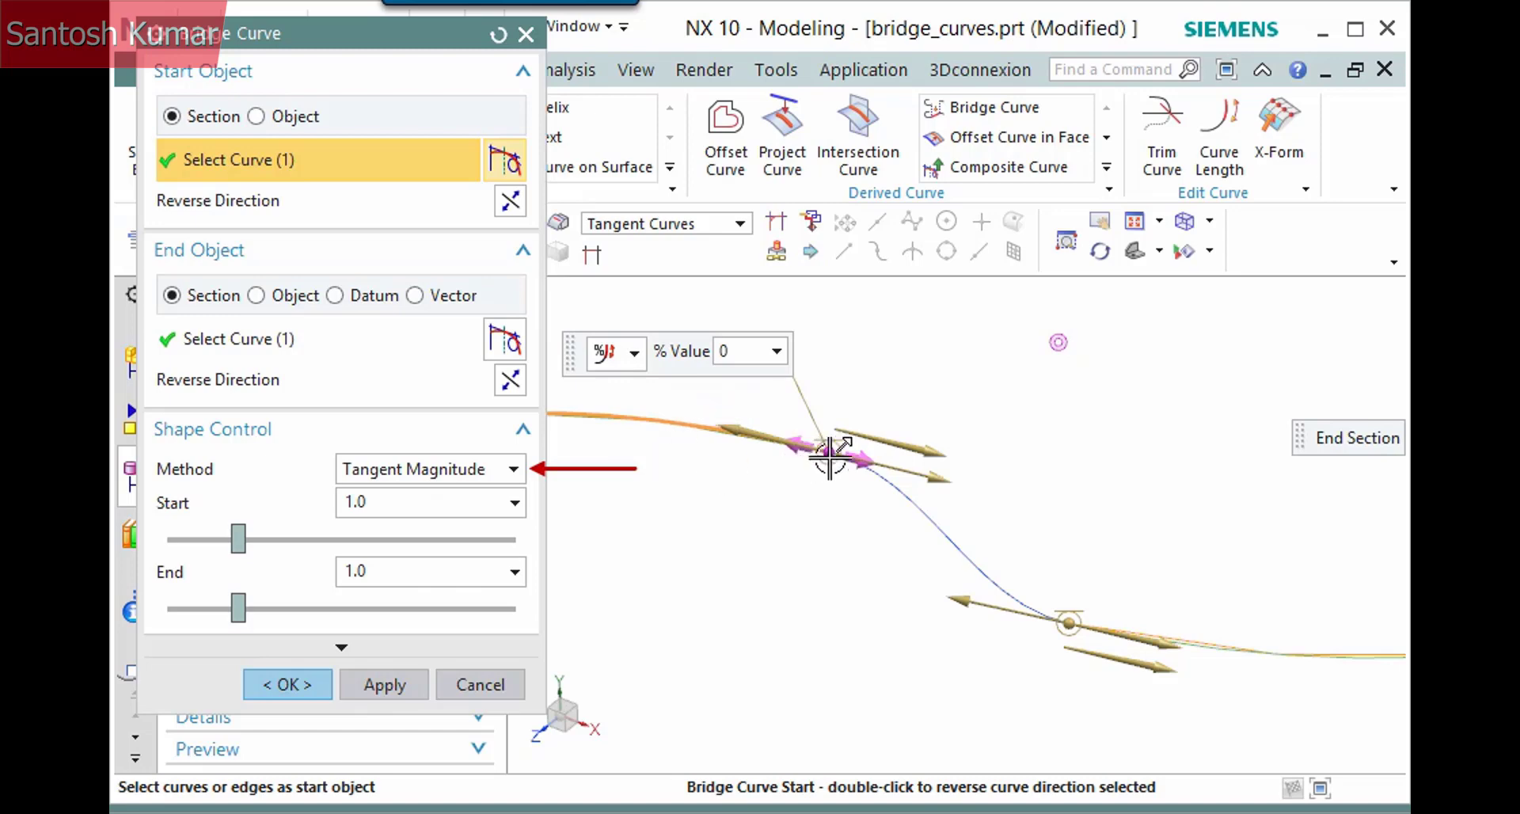
Step: Drag the tangent magnitude handles to set start at 1 and end at 1.5
left_click(962, 483)
left_click_drag(962, 482, 933, 495)
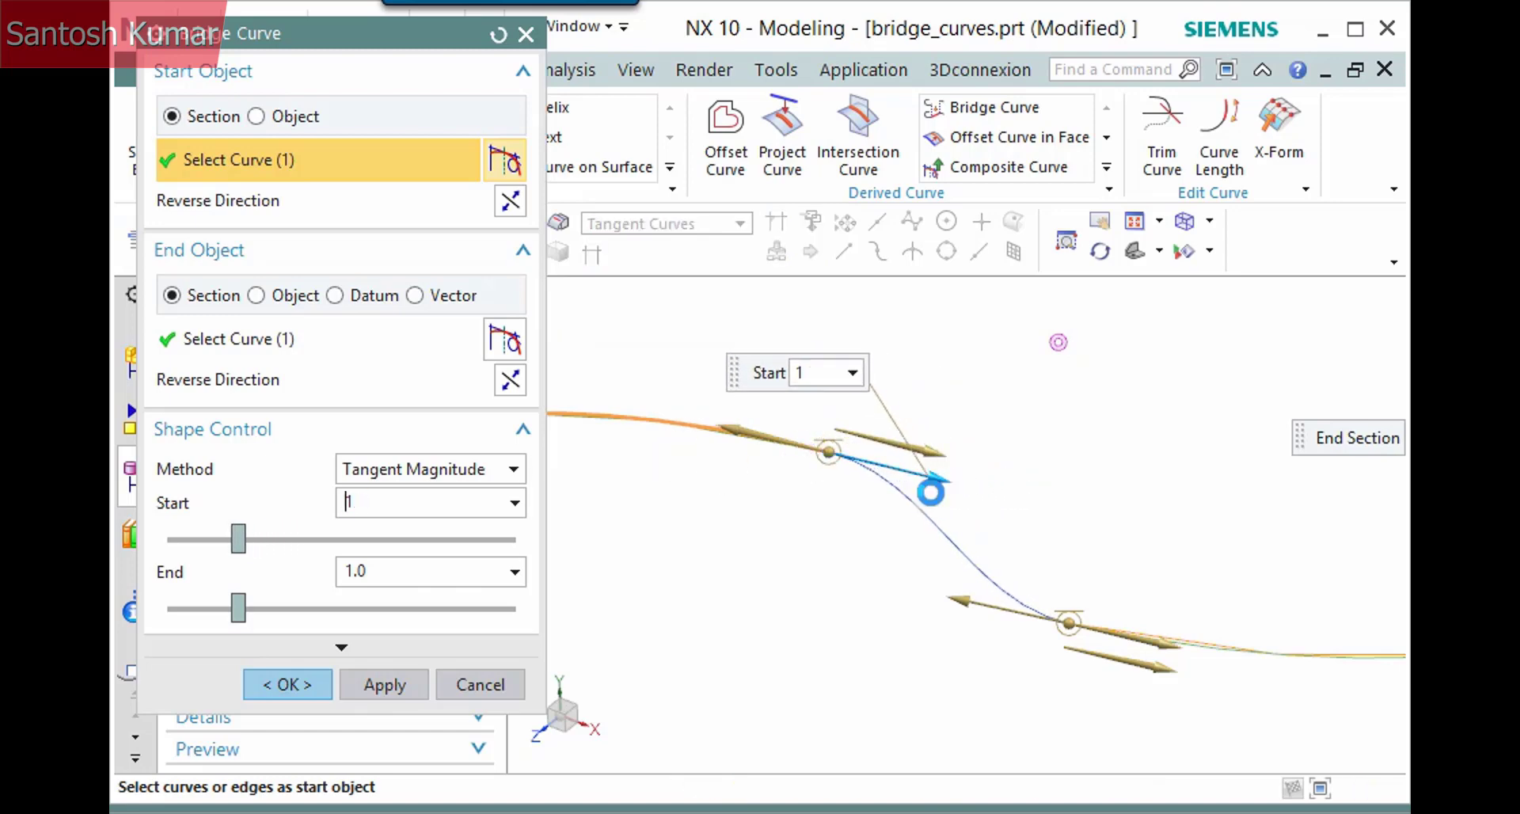
left_click_drag(966, 601, 922, 587)
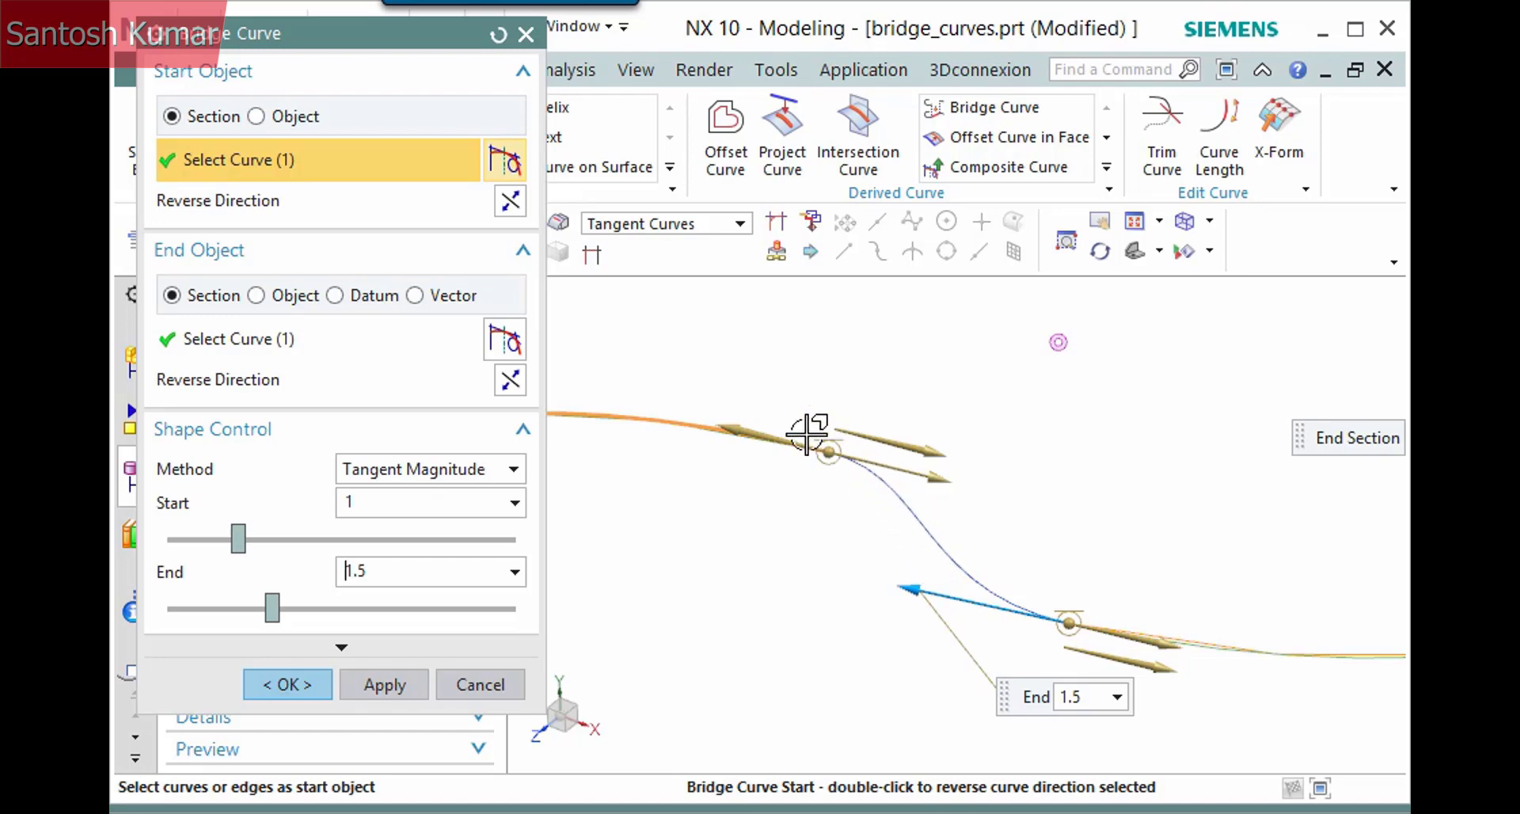
left_click(514, 470)
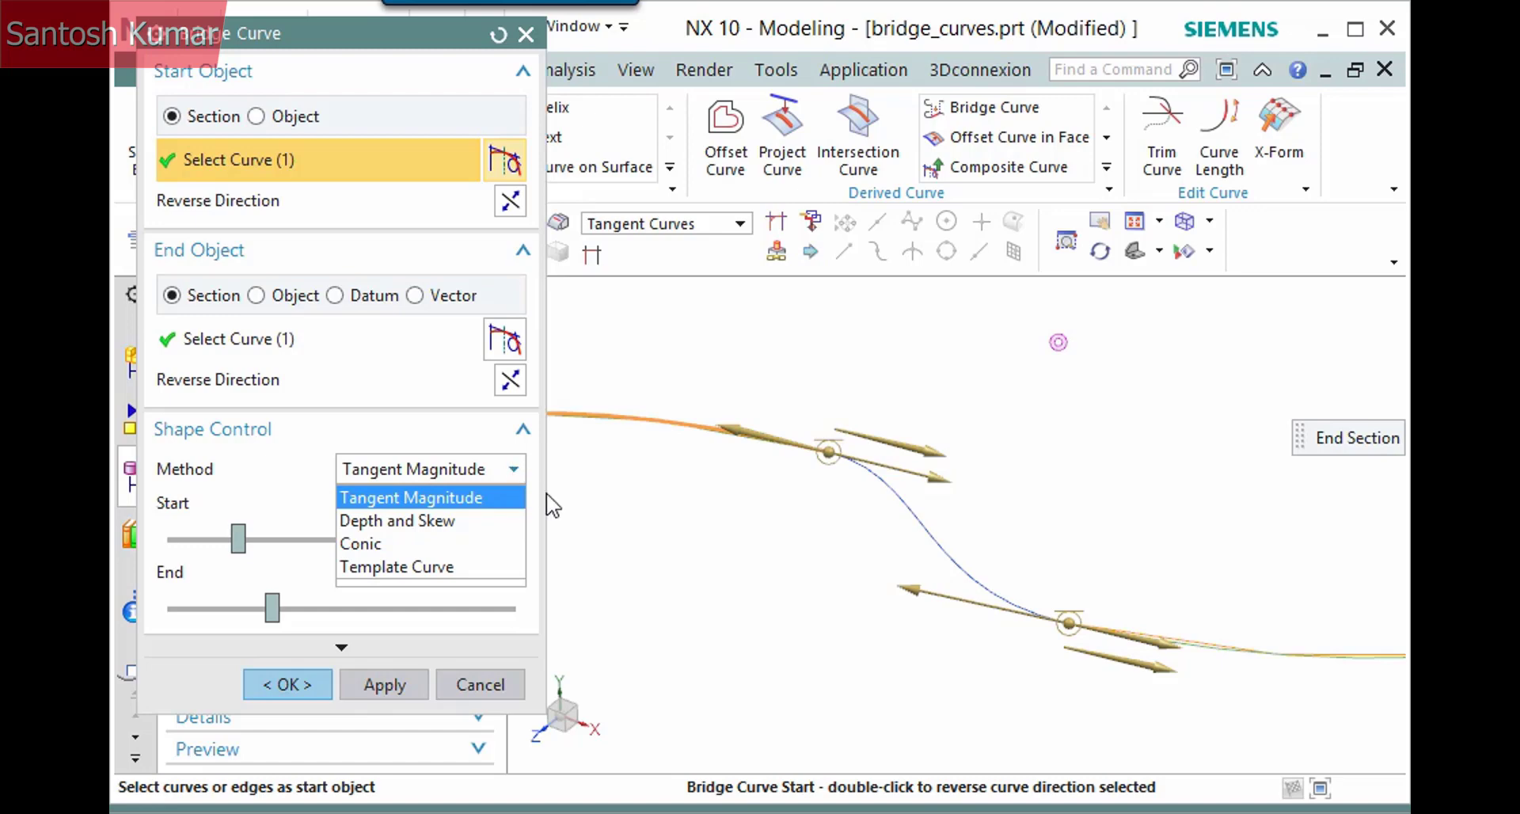
Step: Try Depth and Skew shaping with depth 70, then revert to Tangent Magnitude
left_click(491, 519)
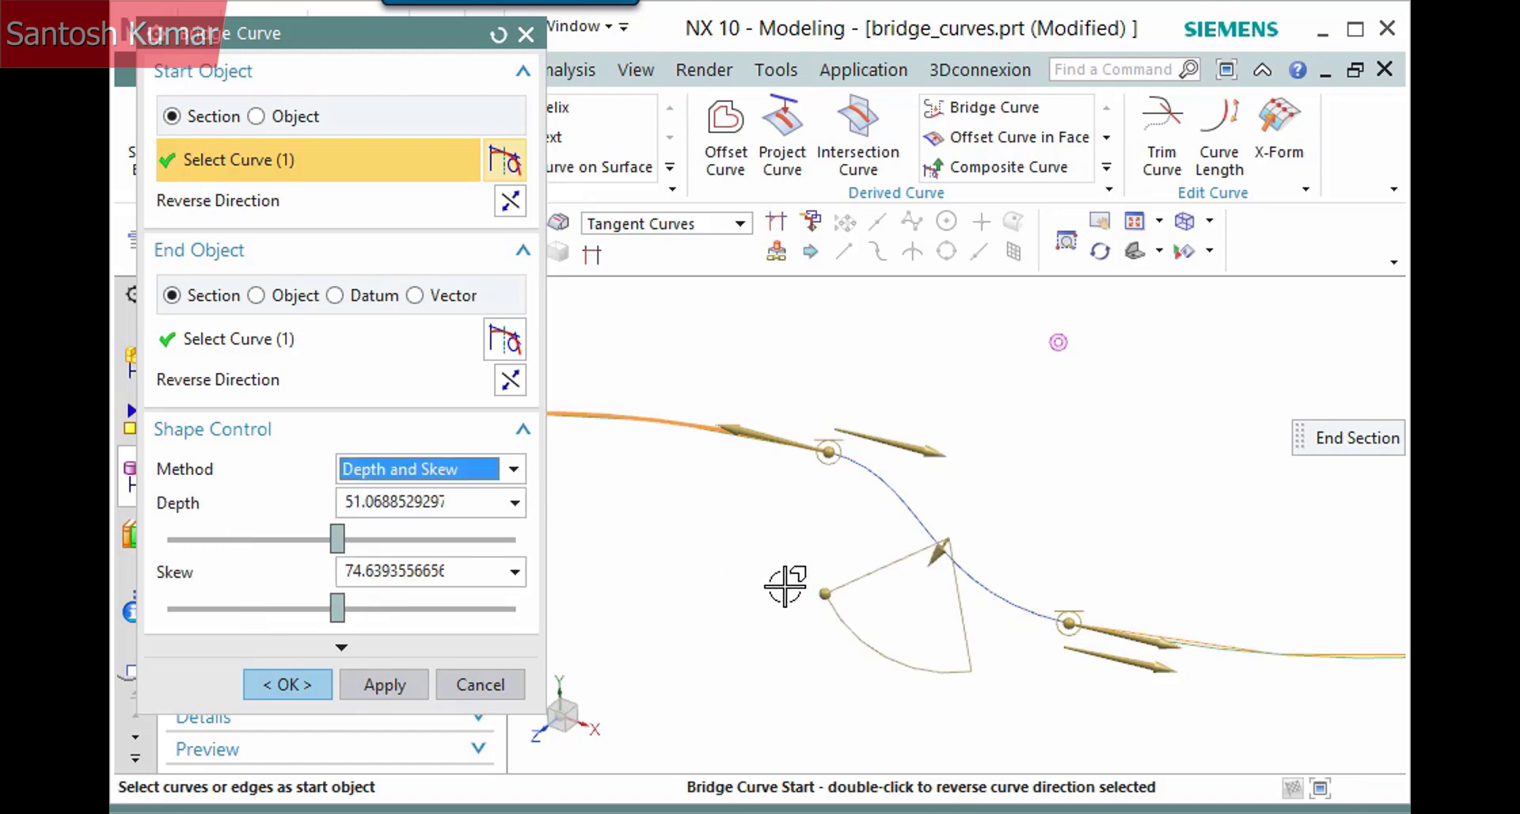
left_click_drag(825, 595, 660, 691)
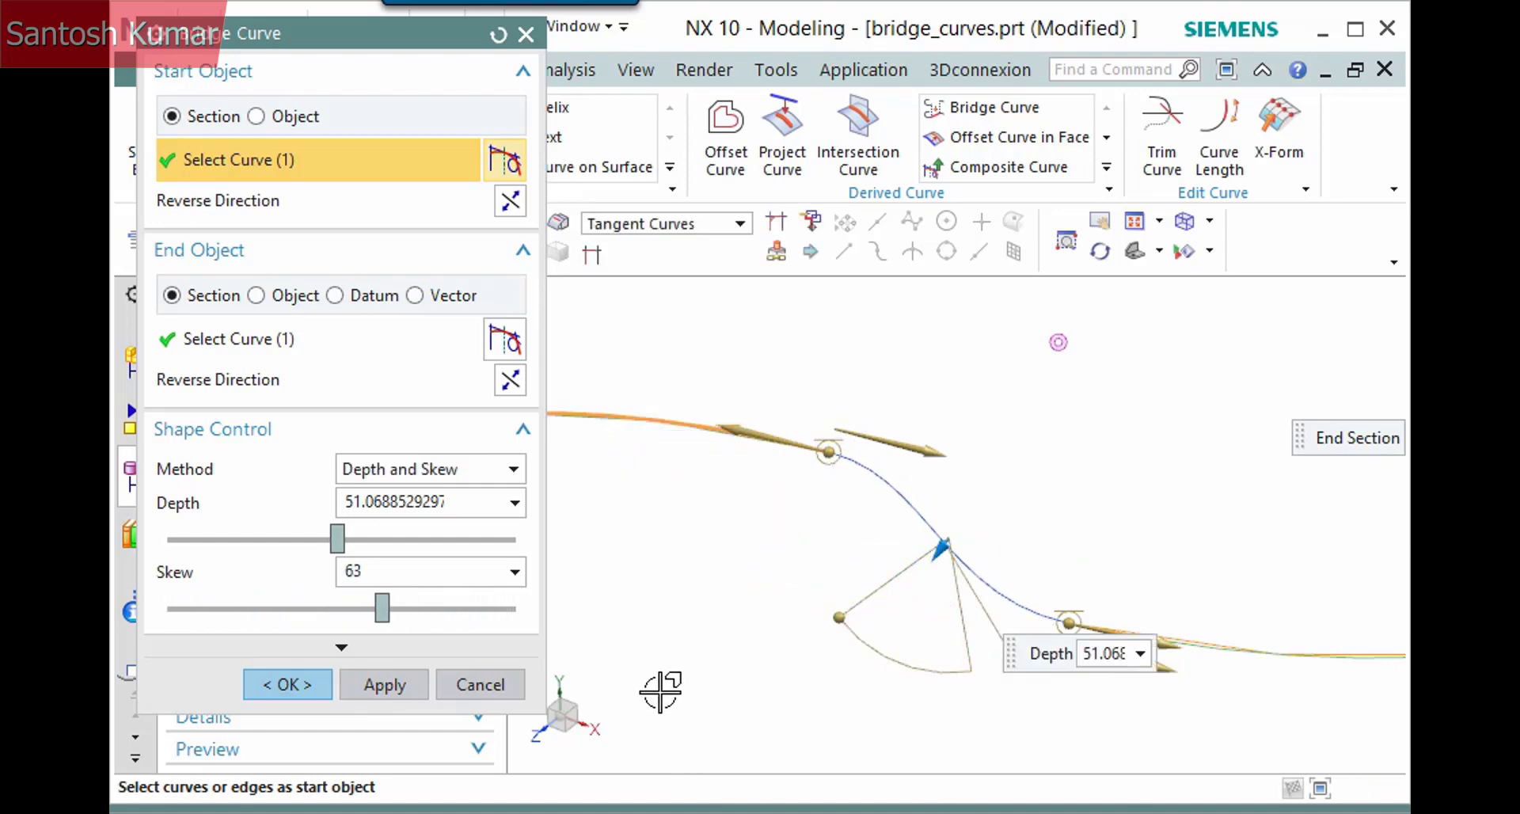
left_click_drag(388, 613, 457, 611)
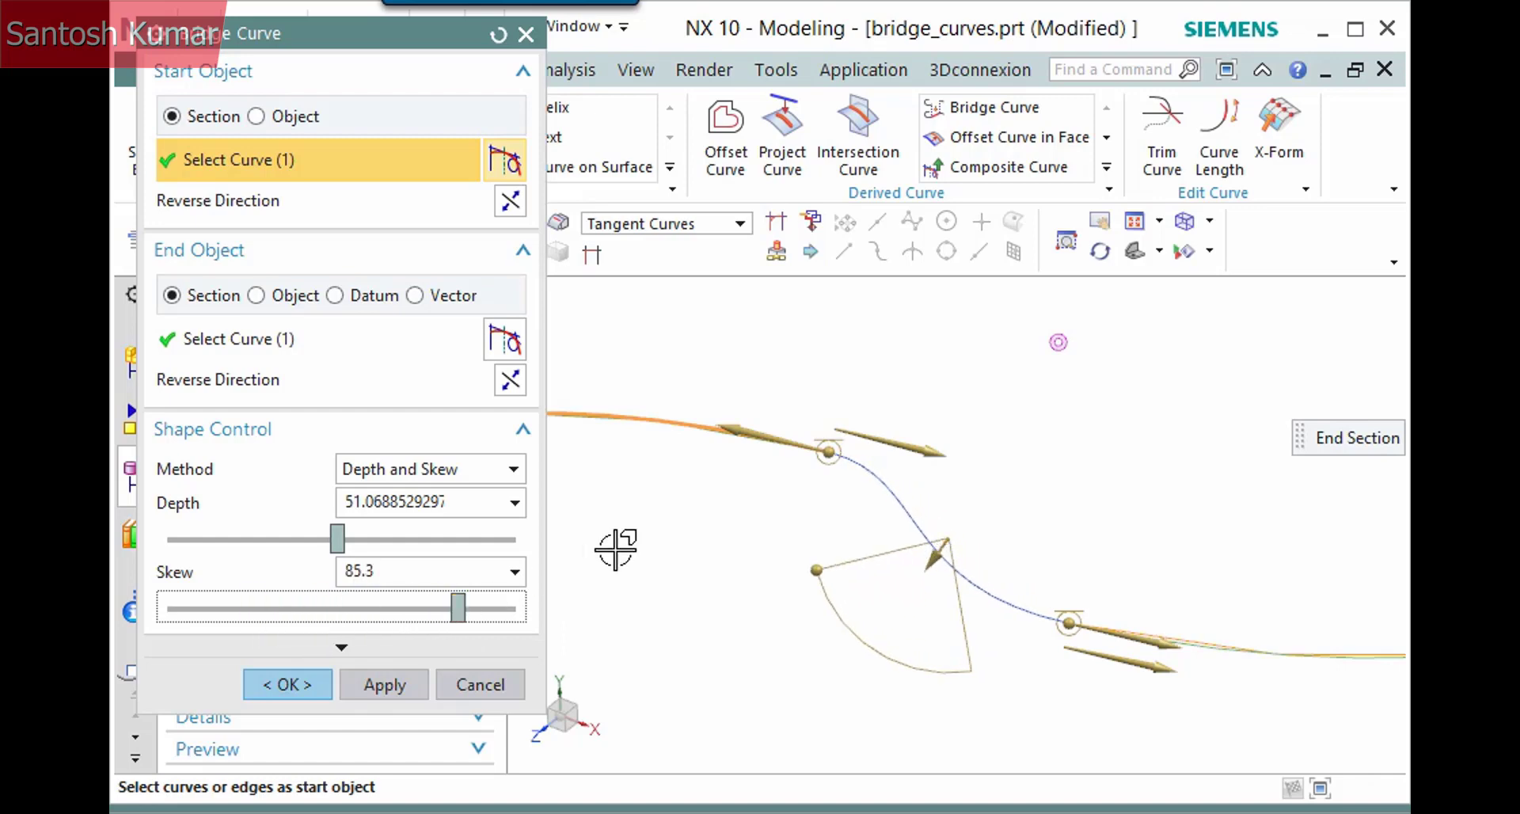
mouse_move(937, 560)
left_mouse_down()
mouse_move(947, 543)
mouse_move(906, 572)
mouse_move(934, 555)
left_mouse_up()
right_click(925, 580)
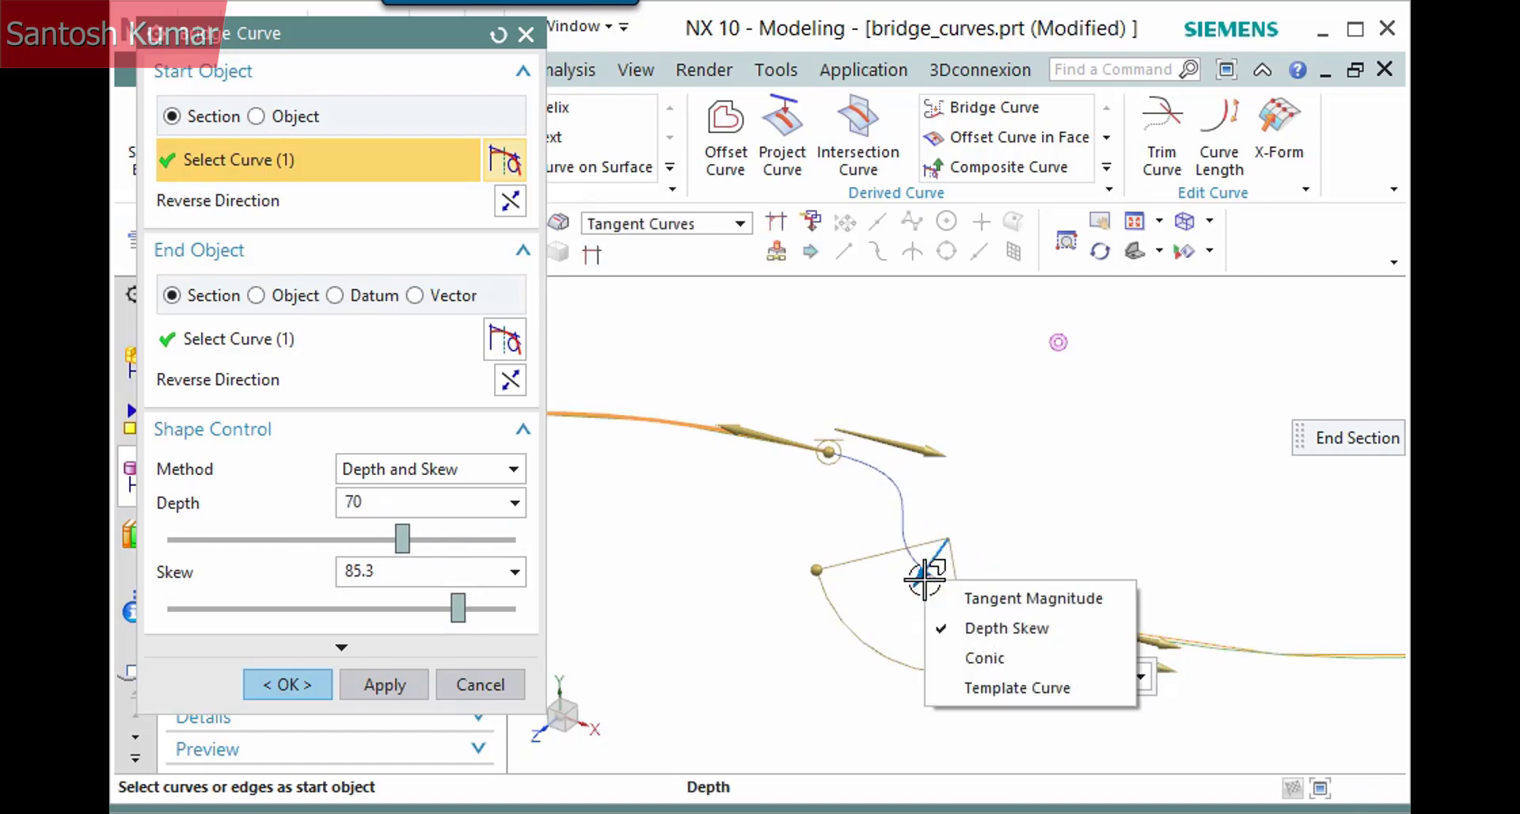
left_click(1055, 599)
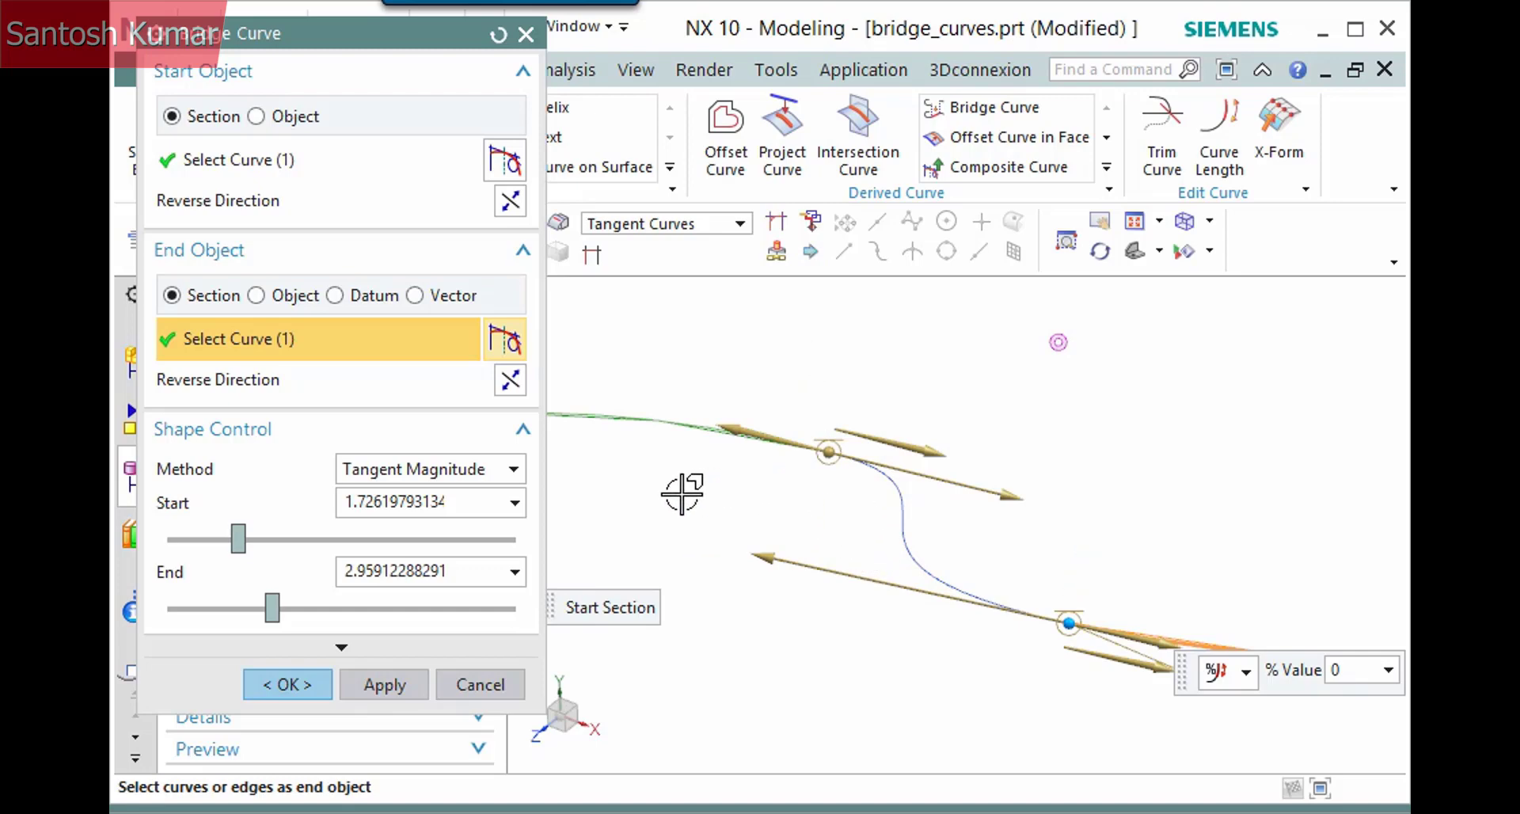
Step: Expand the dialog's extra options and show the Start tab of Connectivity
left_click(394, 648)
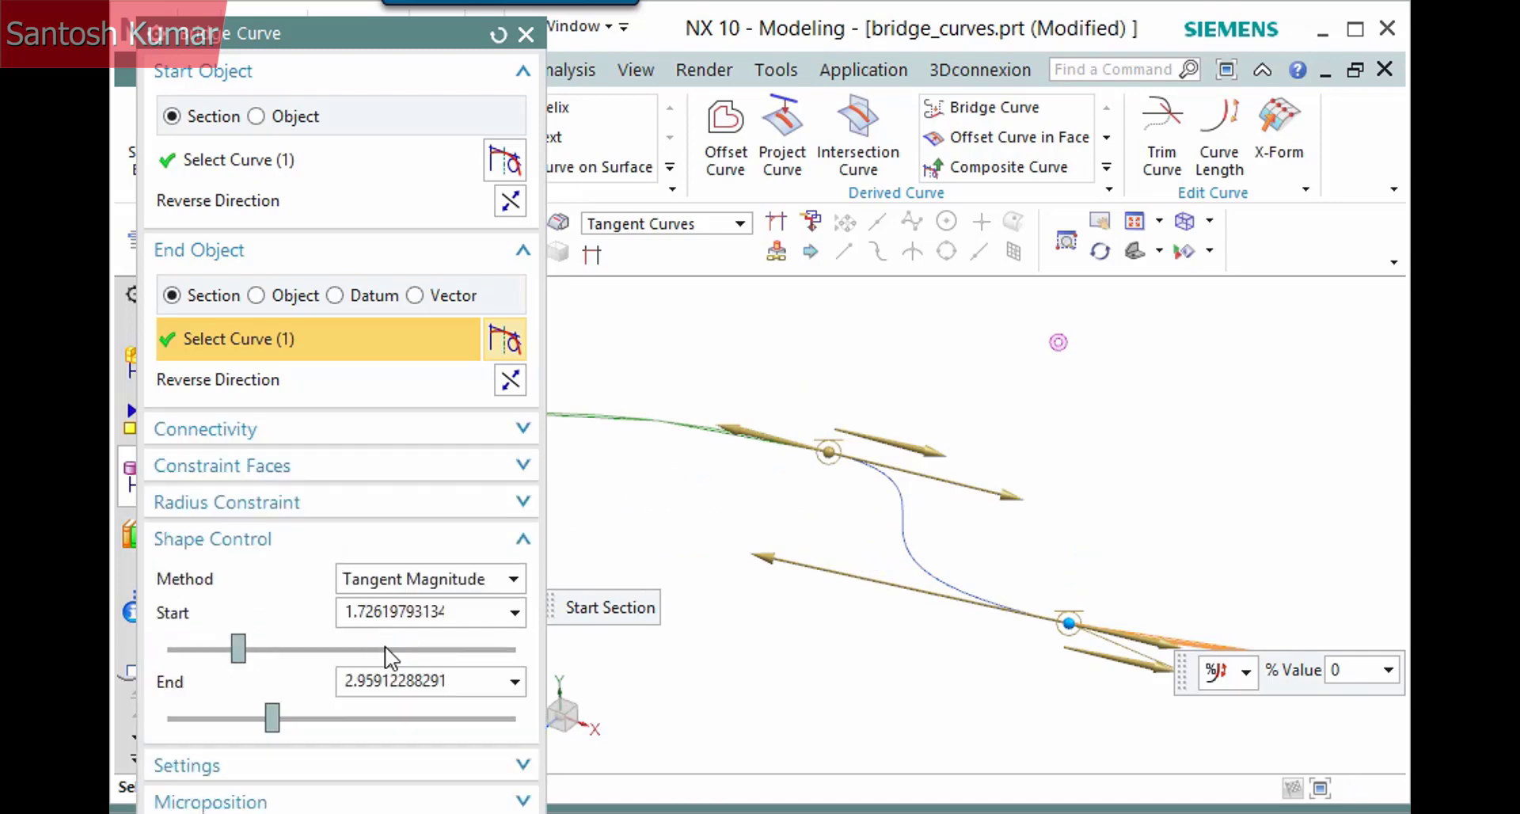
left_click(313, 439)
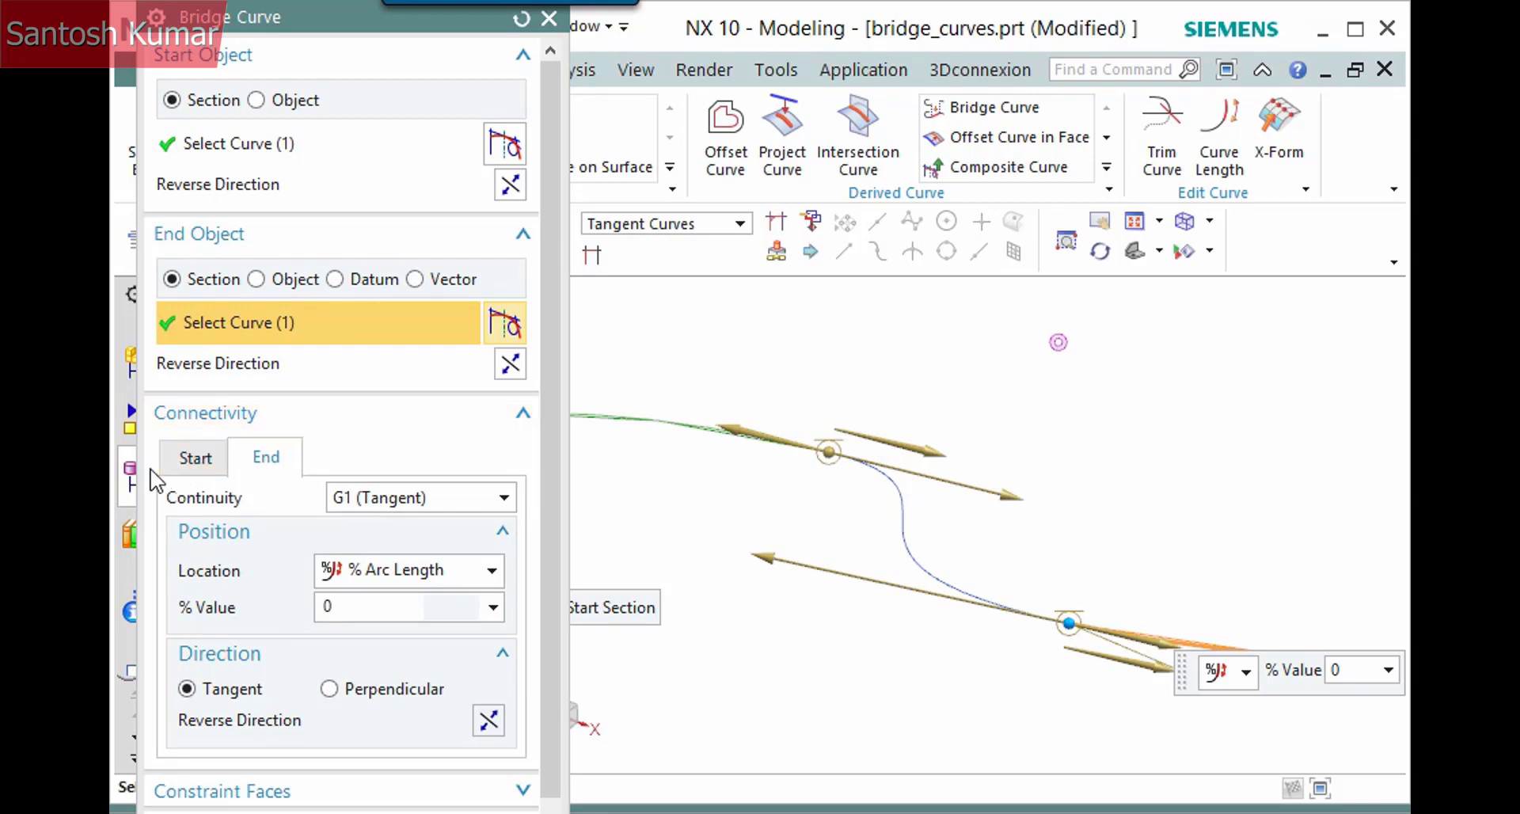
left_click(198, 459)
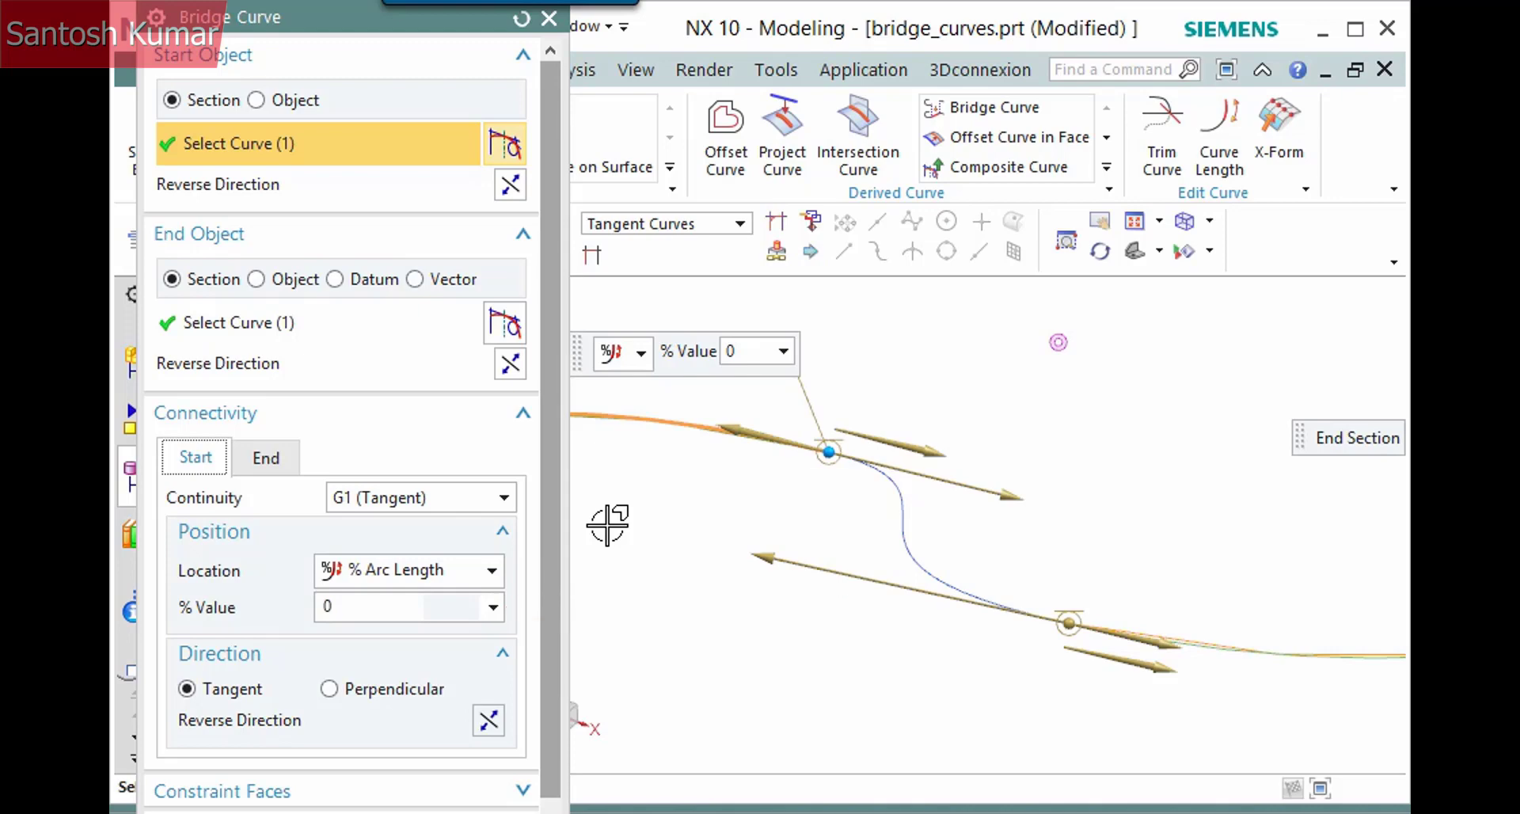
Step: Slide the bridge start point along the spline and return it to 0% arc length
right_click(827, 455)
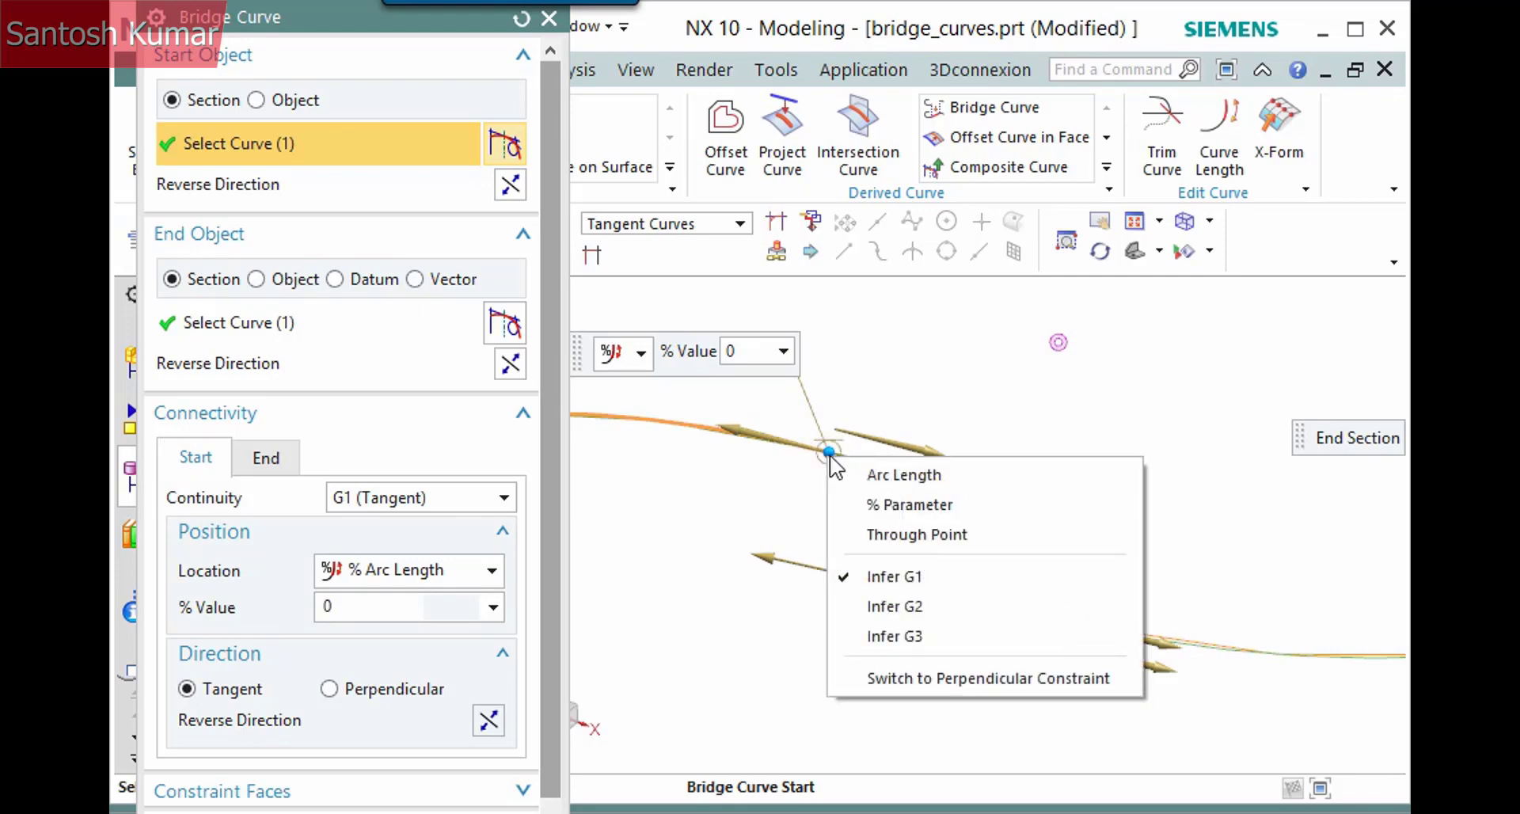
left_click(780, 480)
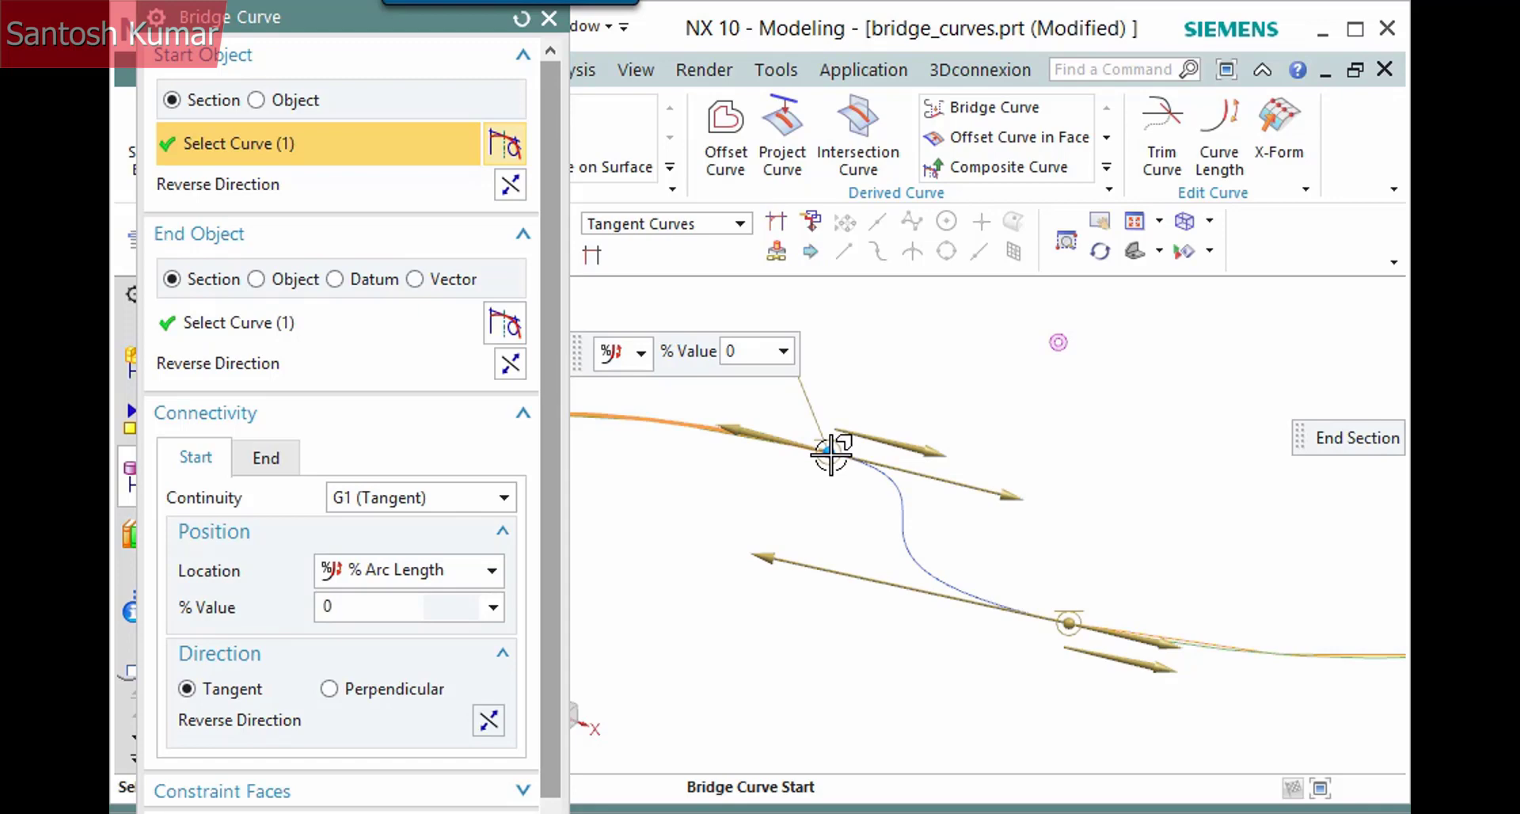
left_click_drag(829, 452, 619, 408)
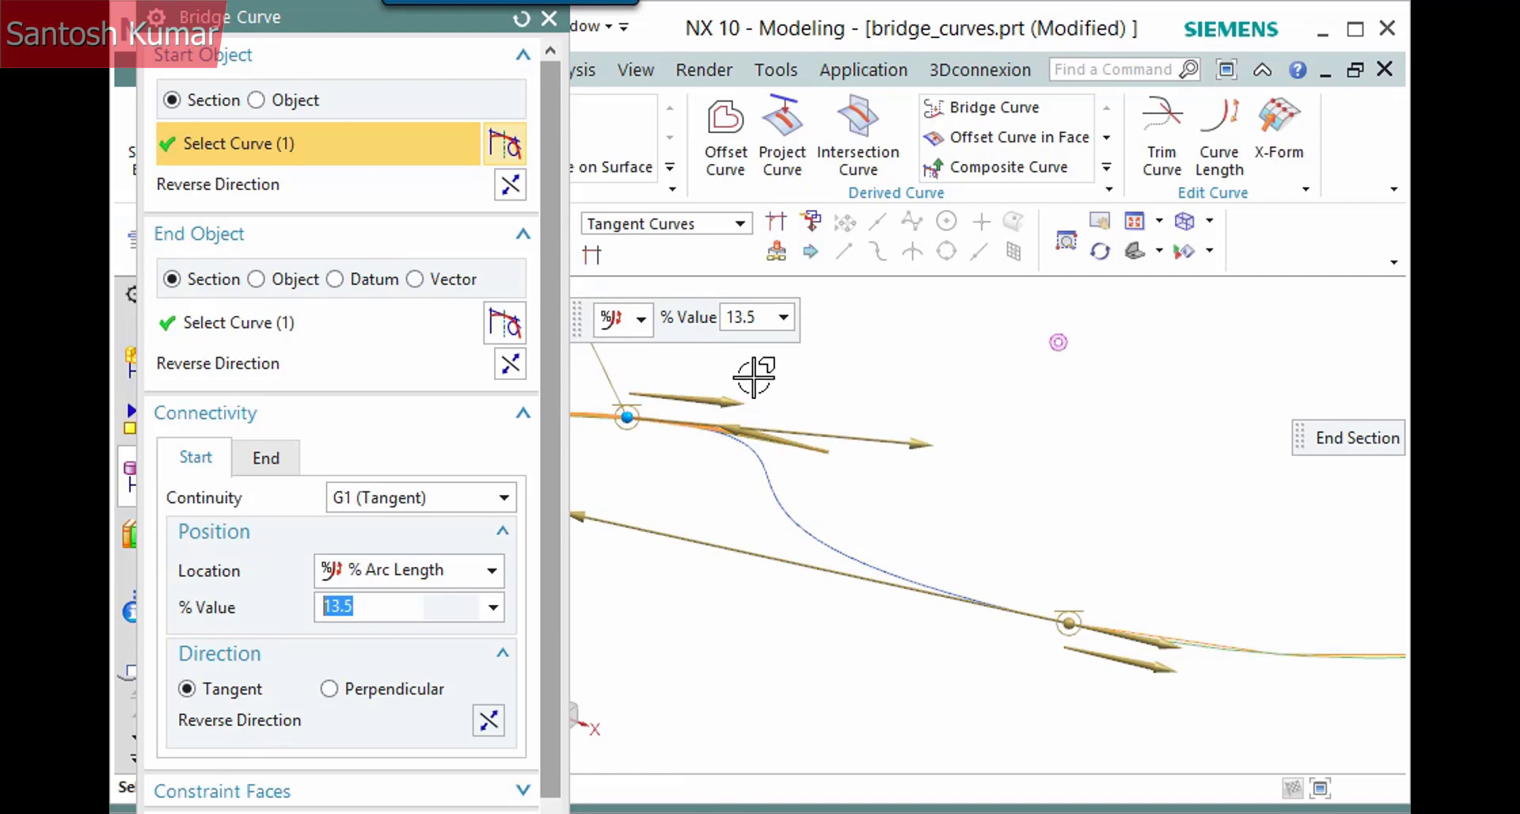
left_click_drag(638, 410, 814, 451)
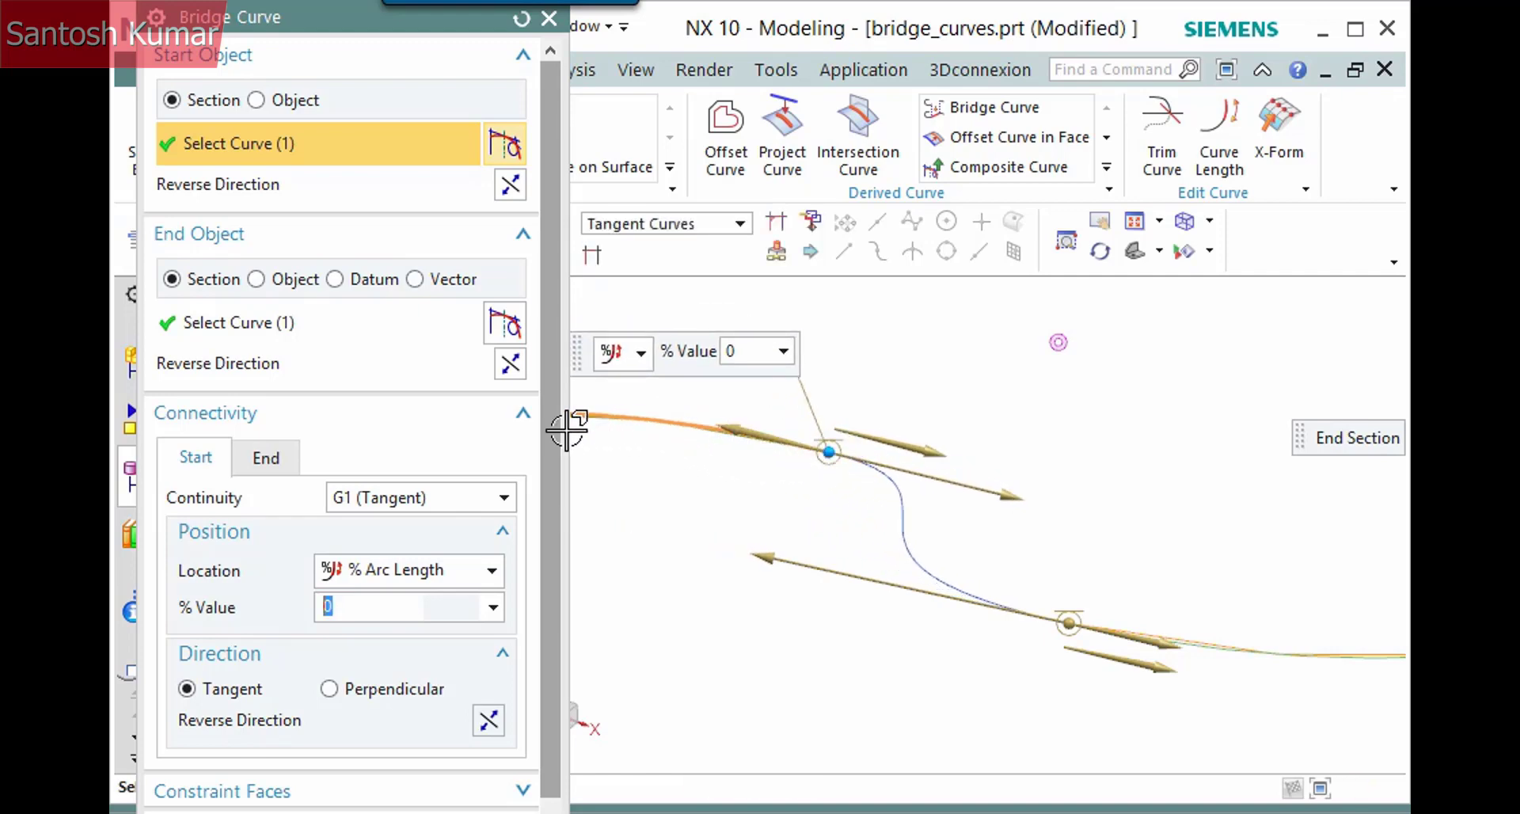
Step: Set start and end tangent magnitudes to 1 and create the spline-to-spline bridge
left_click(325, 418)
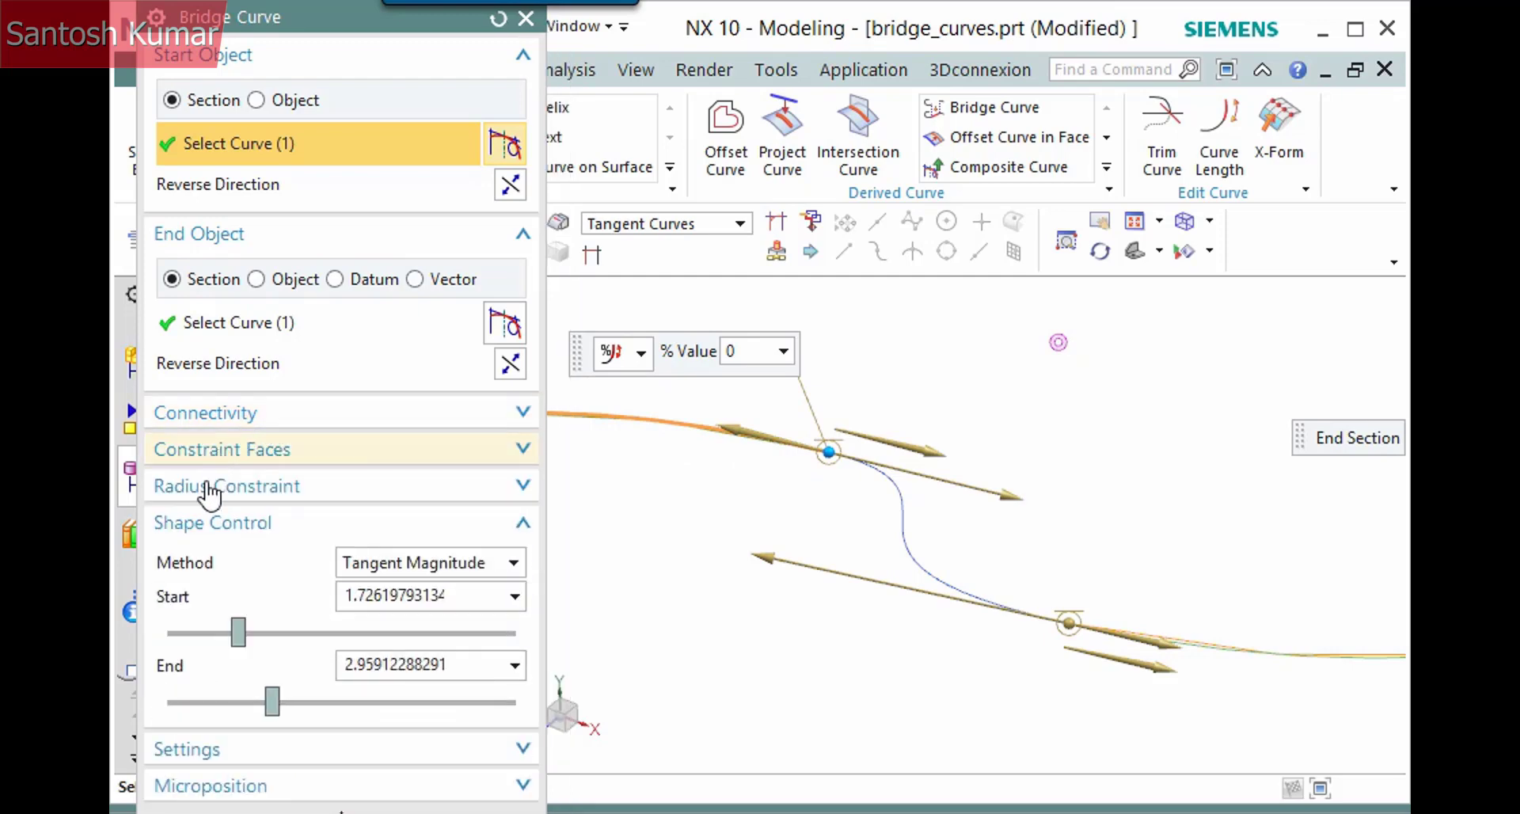
left_click(433, 596)
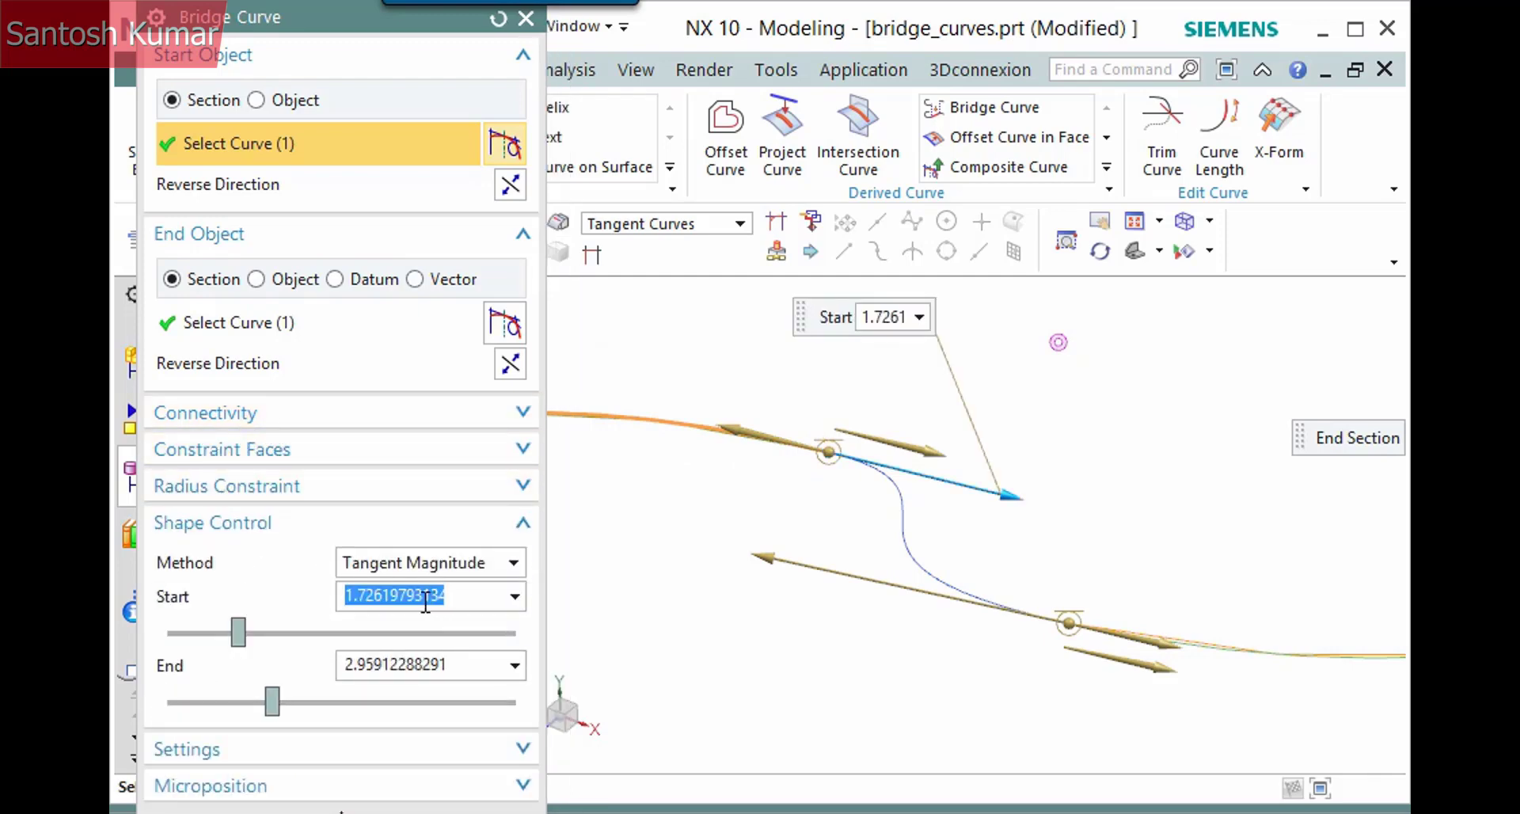
type("1")
key("Tab")
type("1")
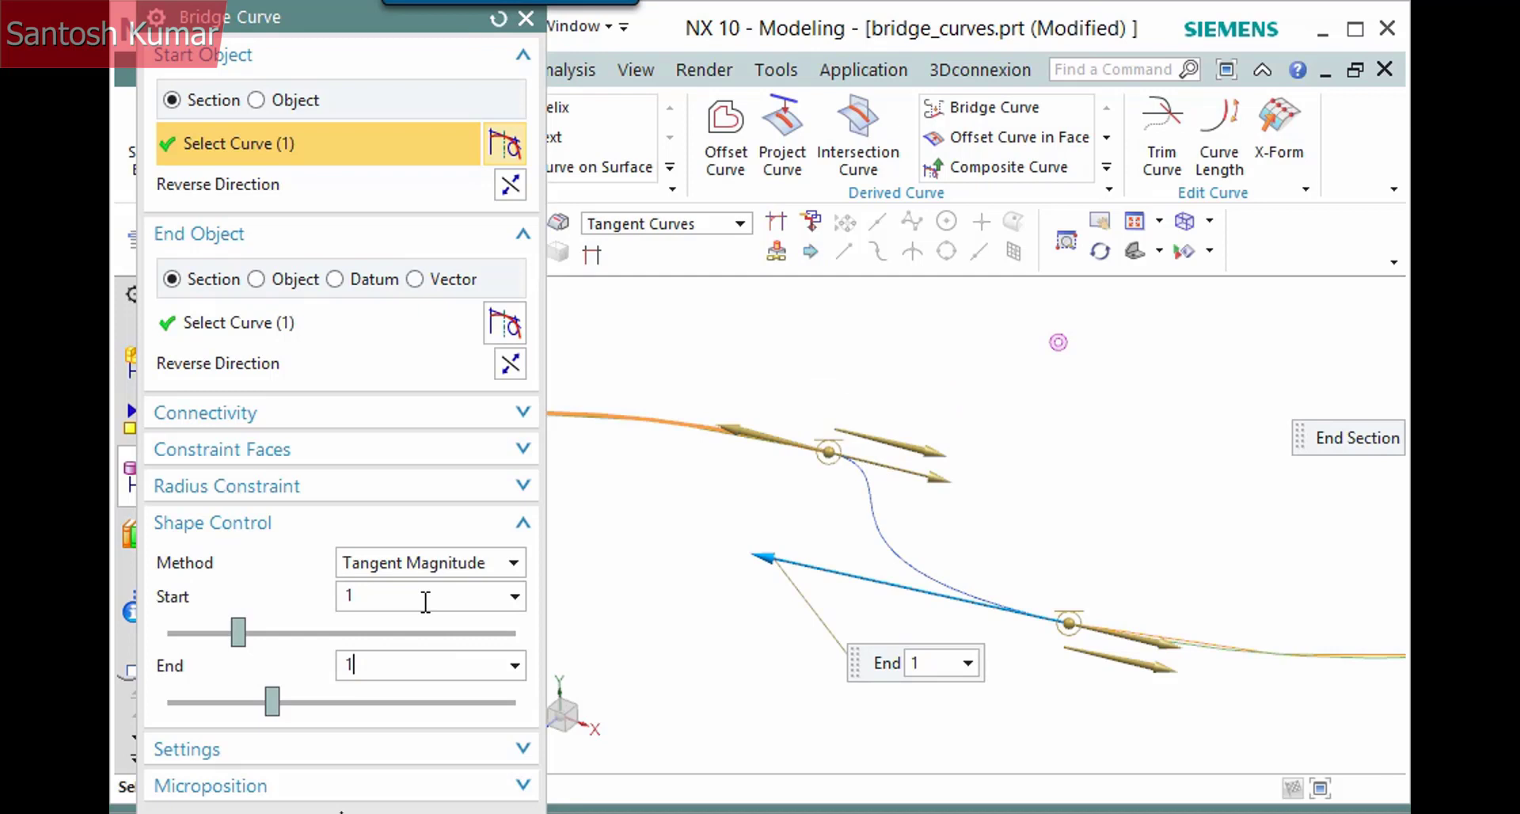
key("Tab")
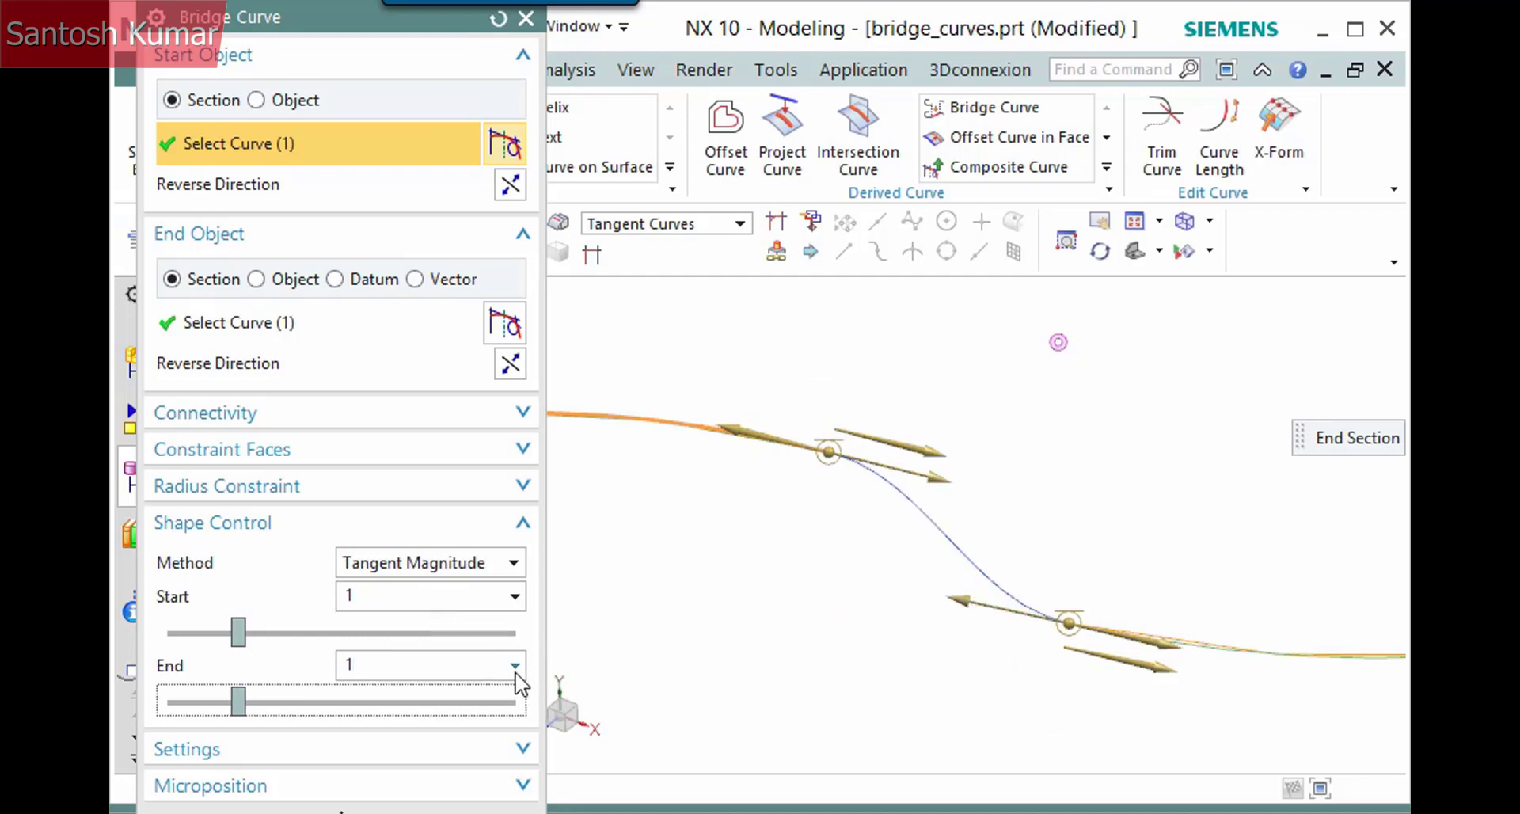
left_click(316, 813)
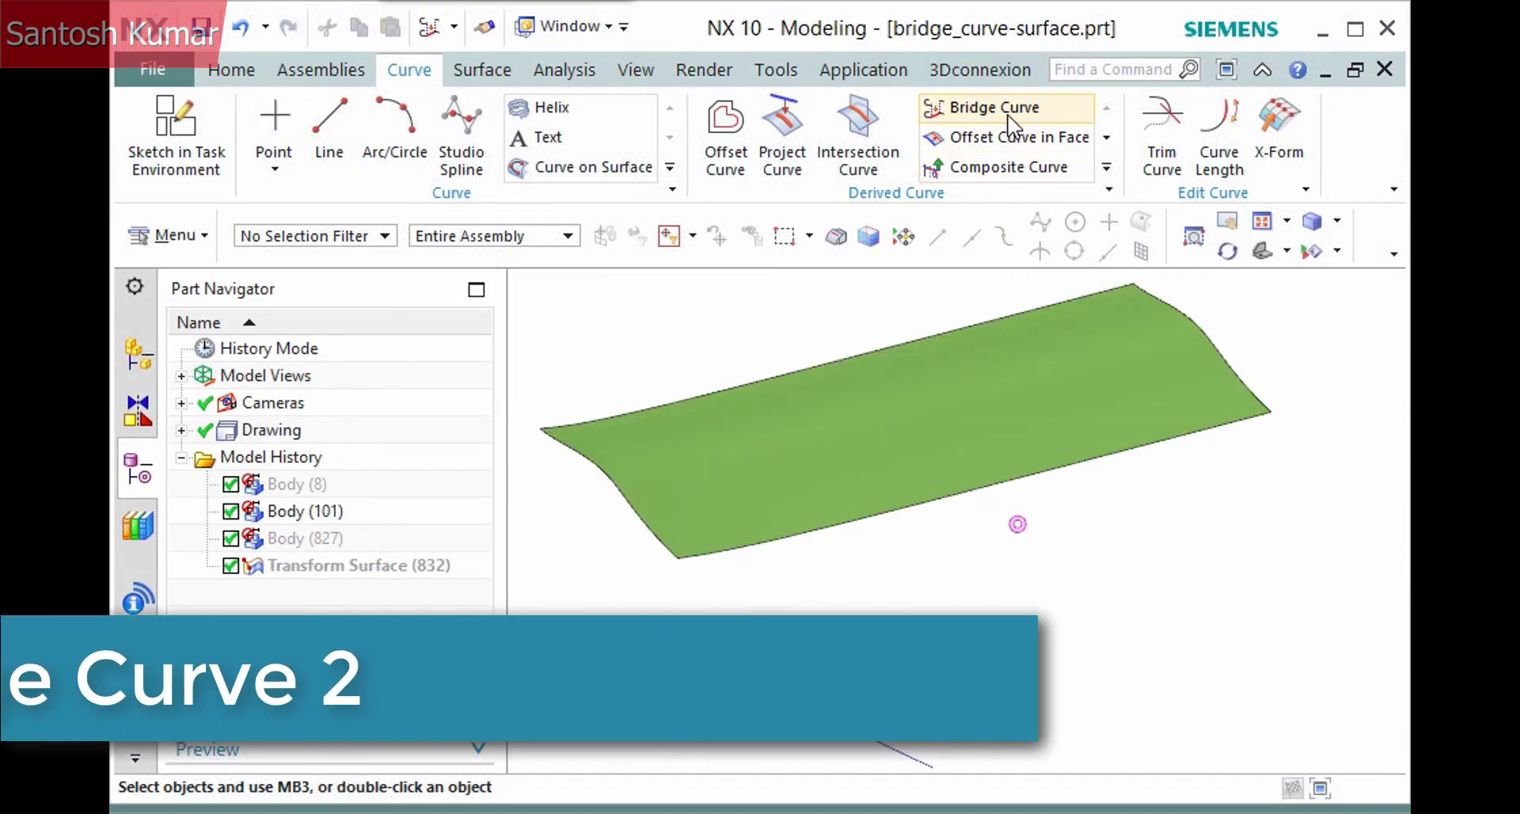
Step: Bridge from the spline to the green sheet face, sliding the end point across the surface
left_click(991, 107)
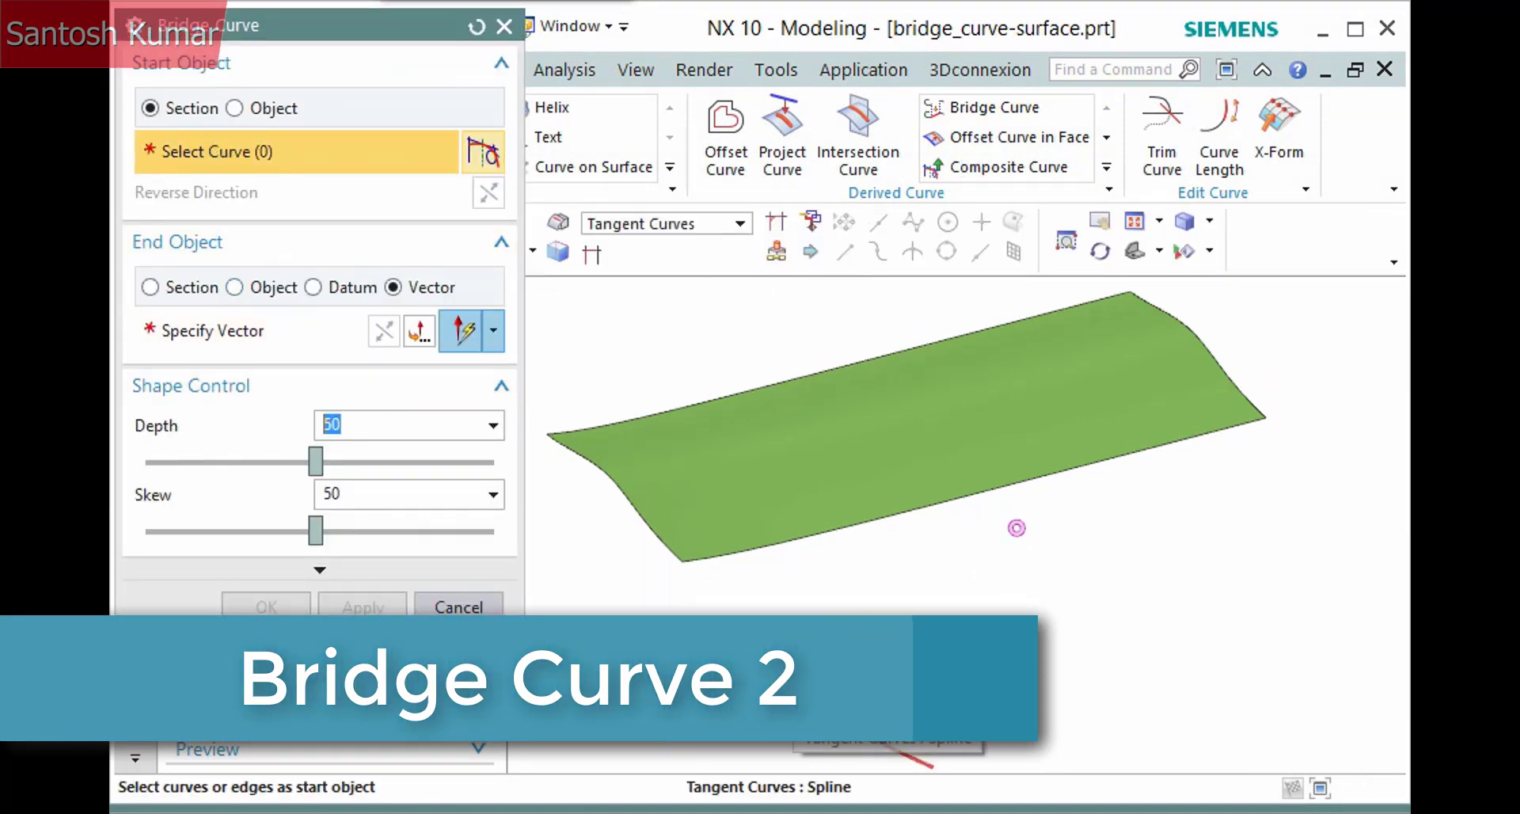
left_click(839, 711)
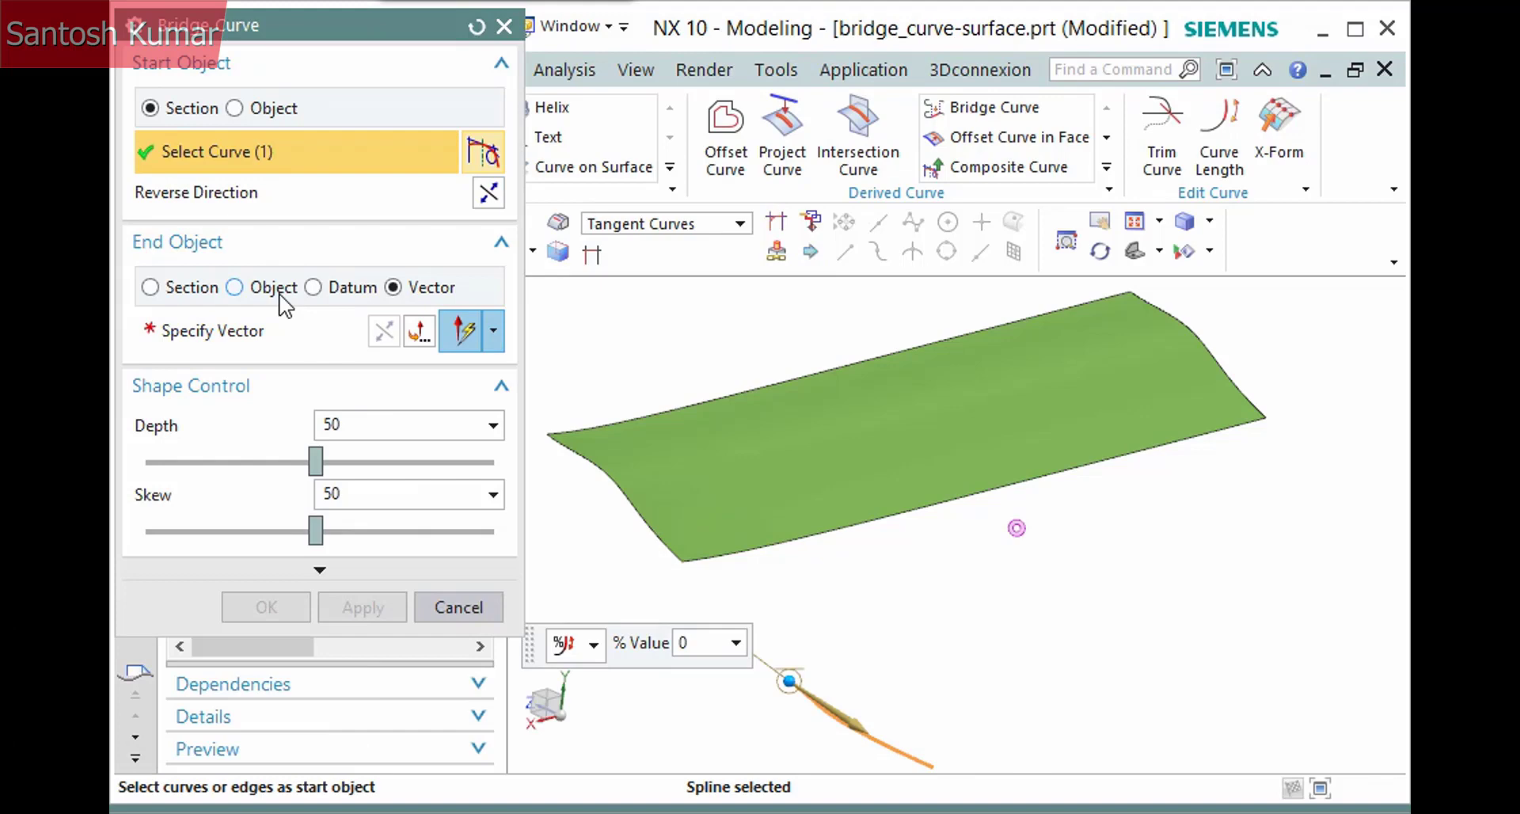
left_click(236, 289)
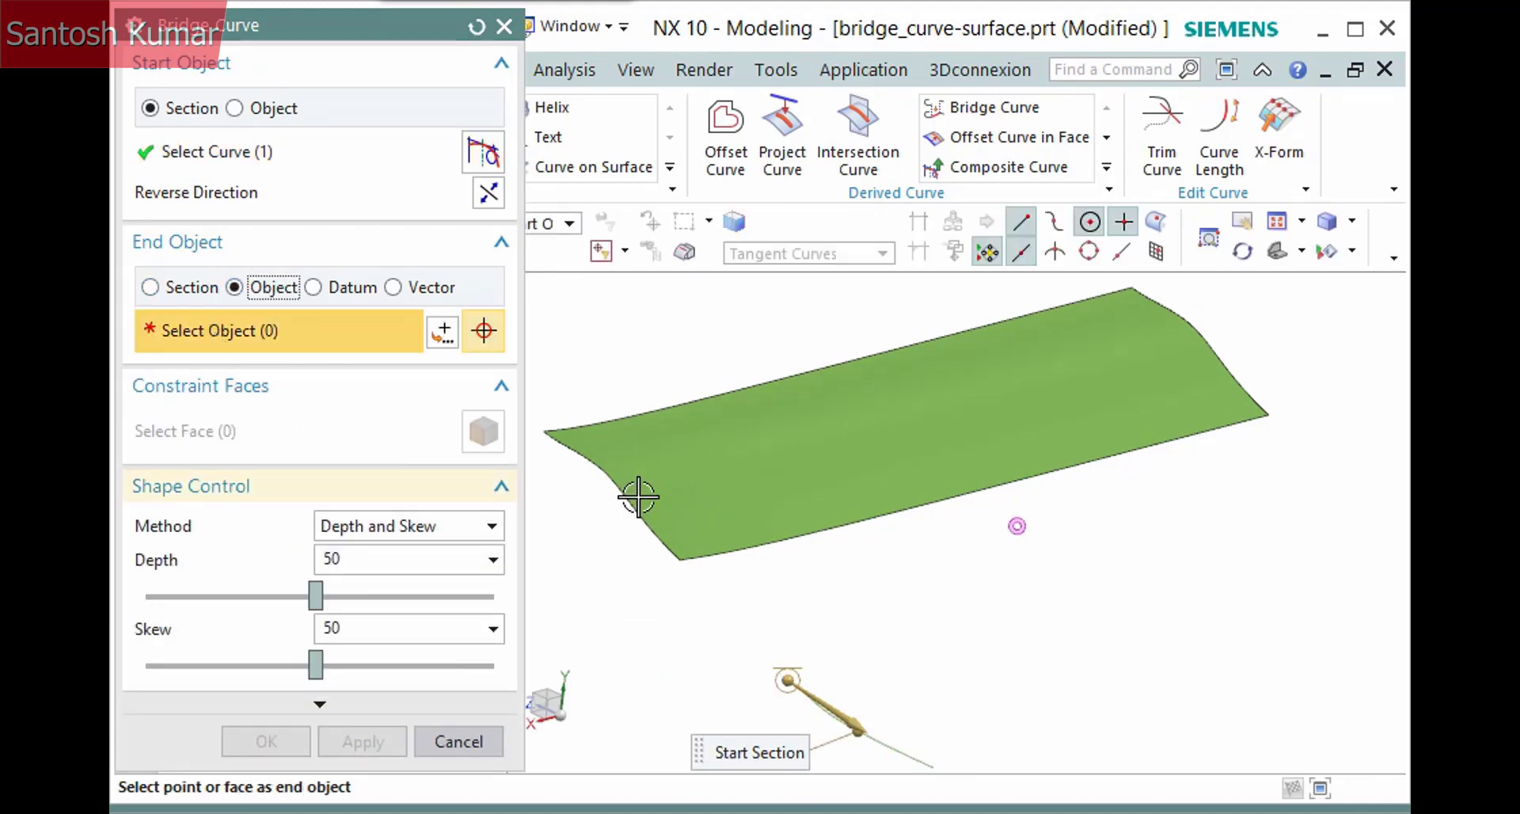
left_click(718, 482)
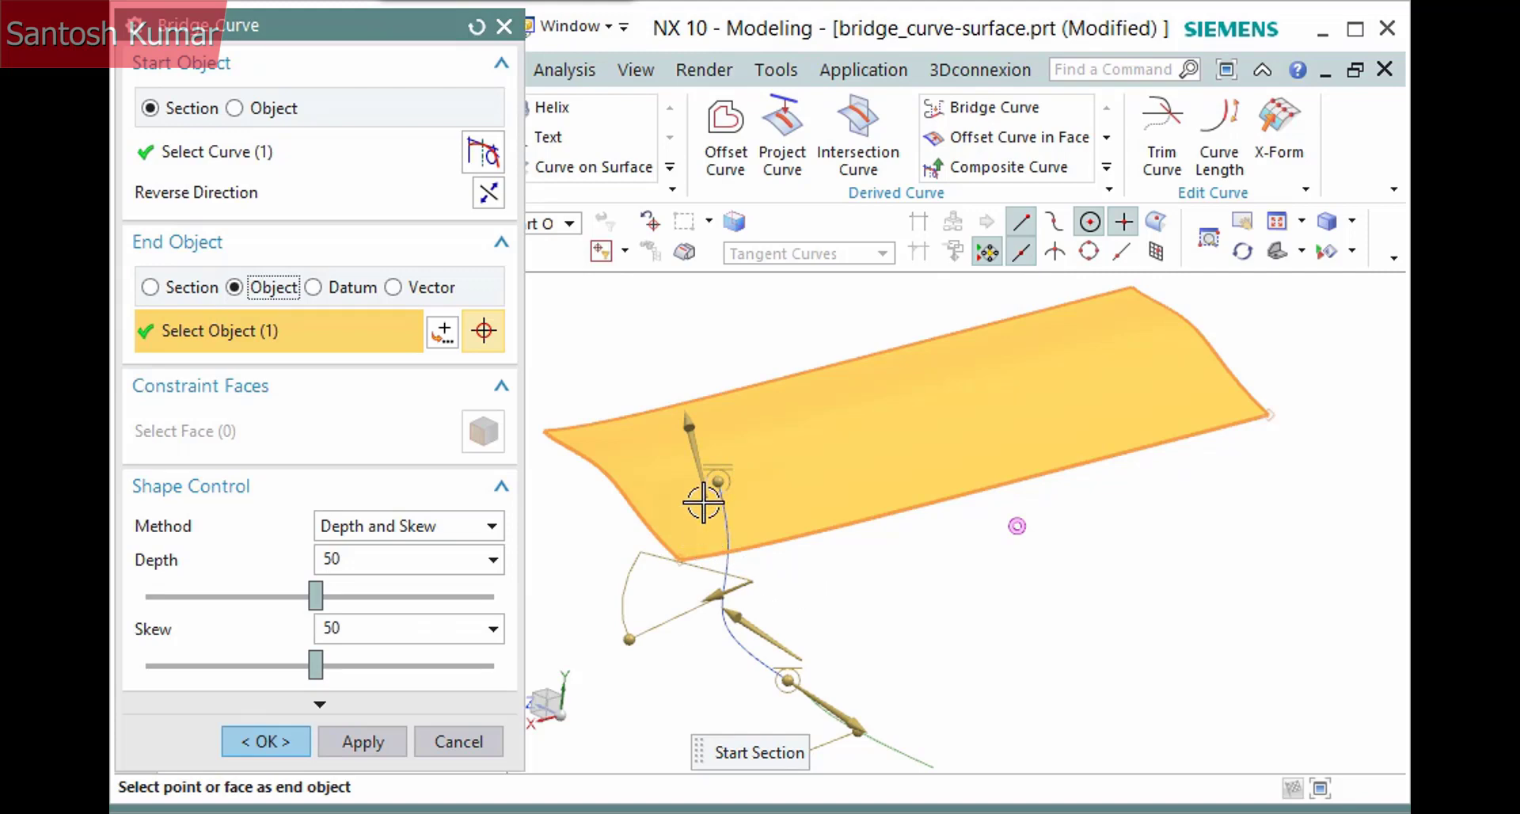
left_click_drag(720, 481, 668, 584)
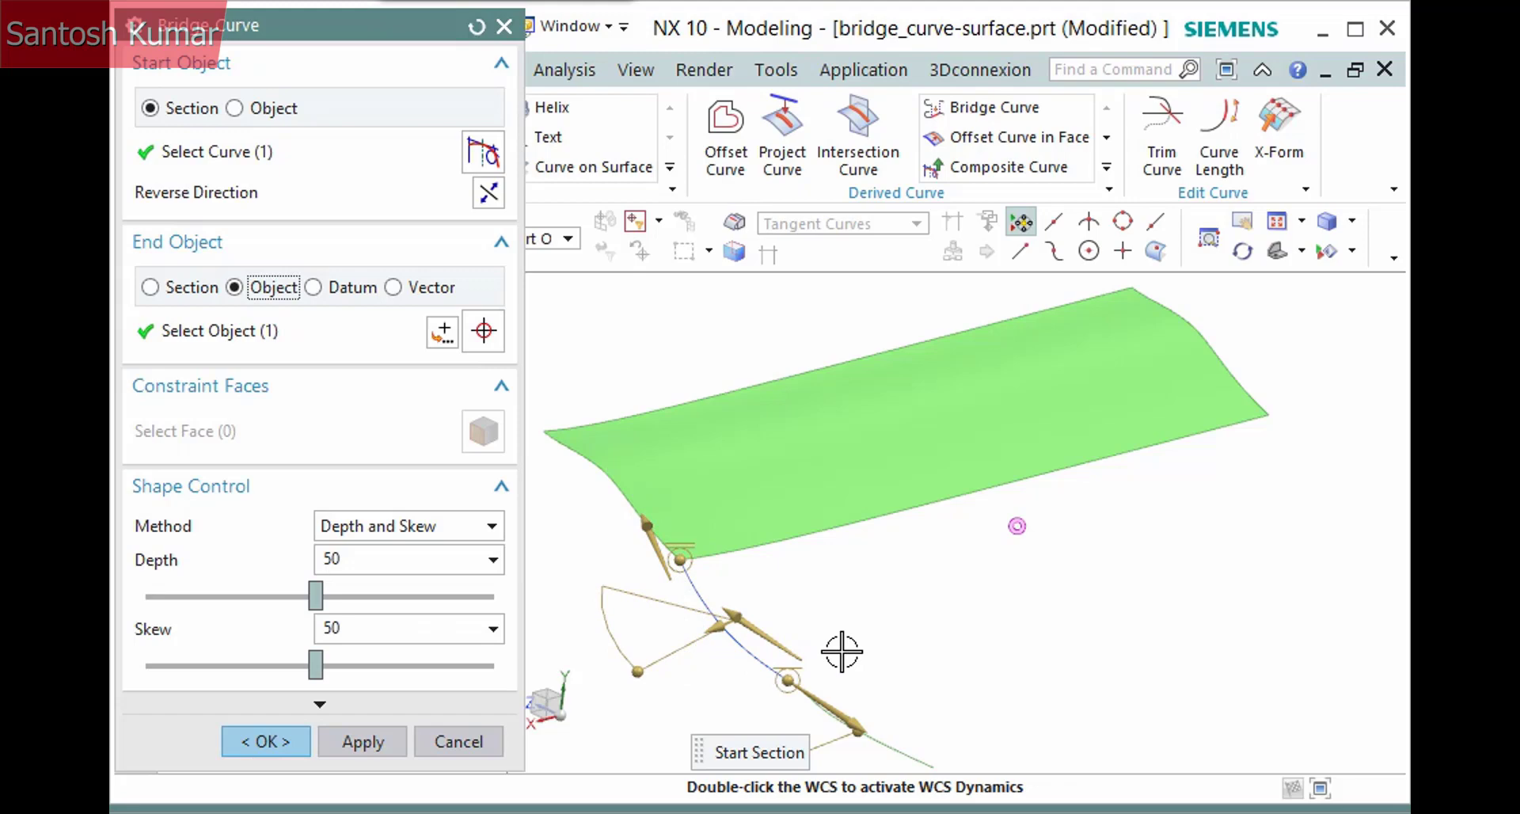
Step: Replace the face end with the surface's left edge and create the bridge curve
left_click(242, 330)
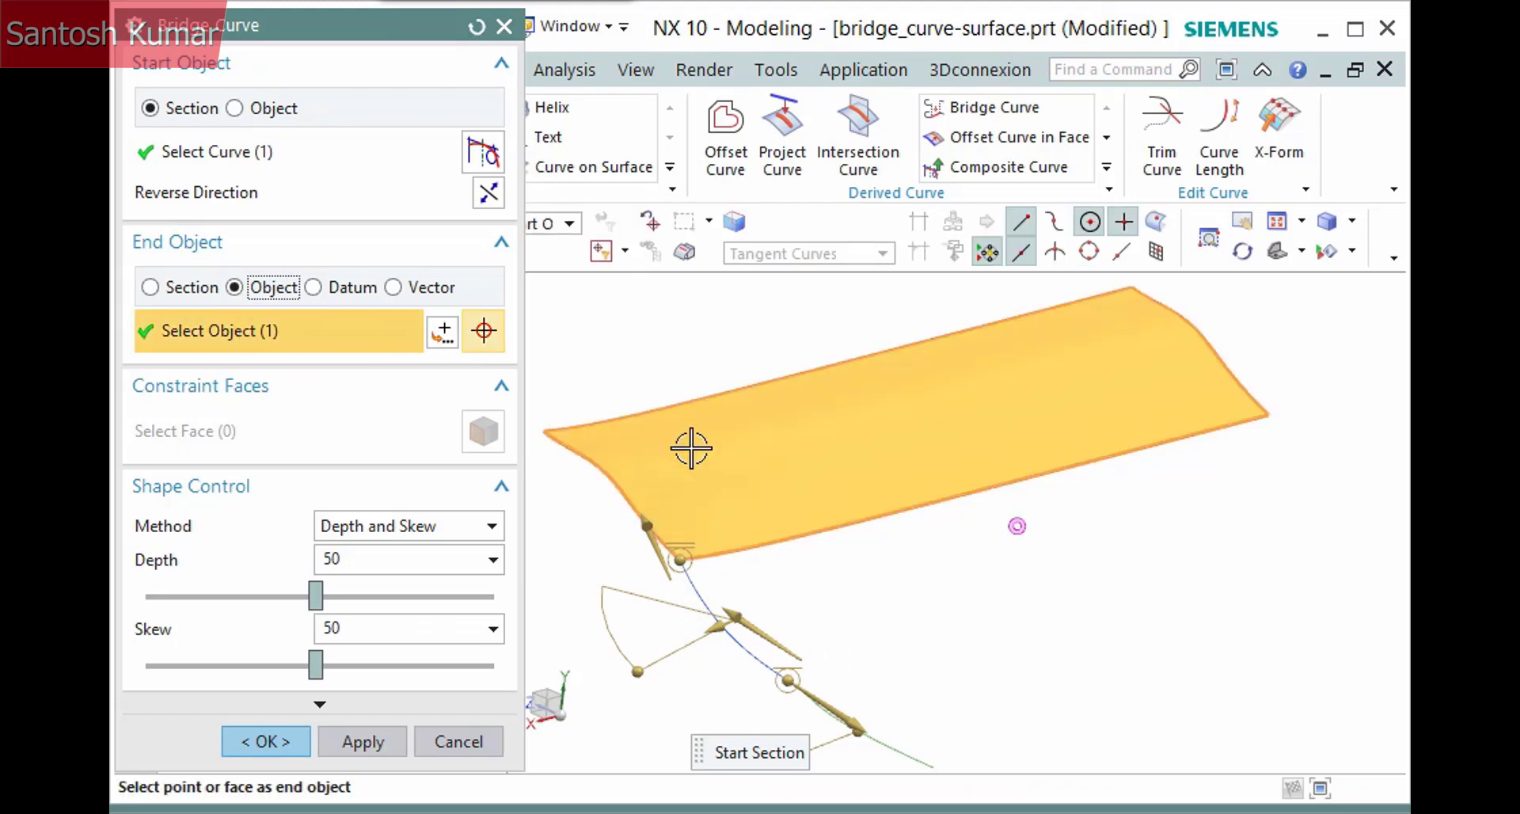
left_click(779, 487, "shift")
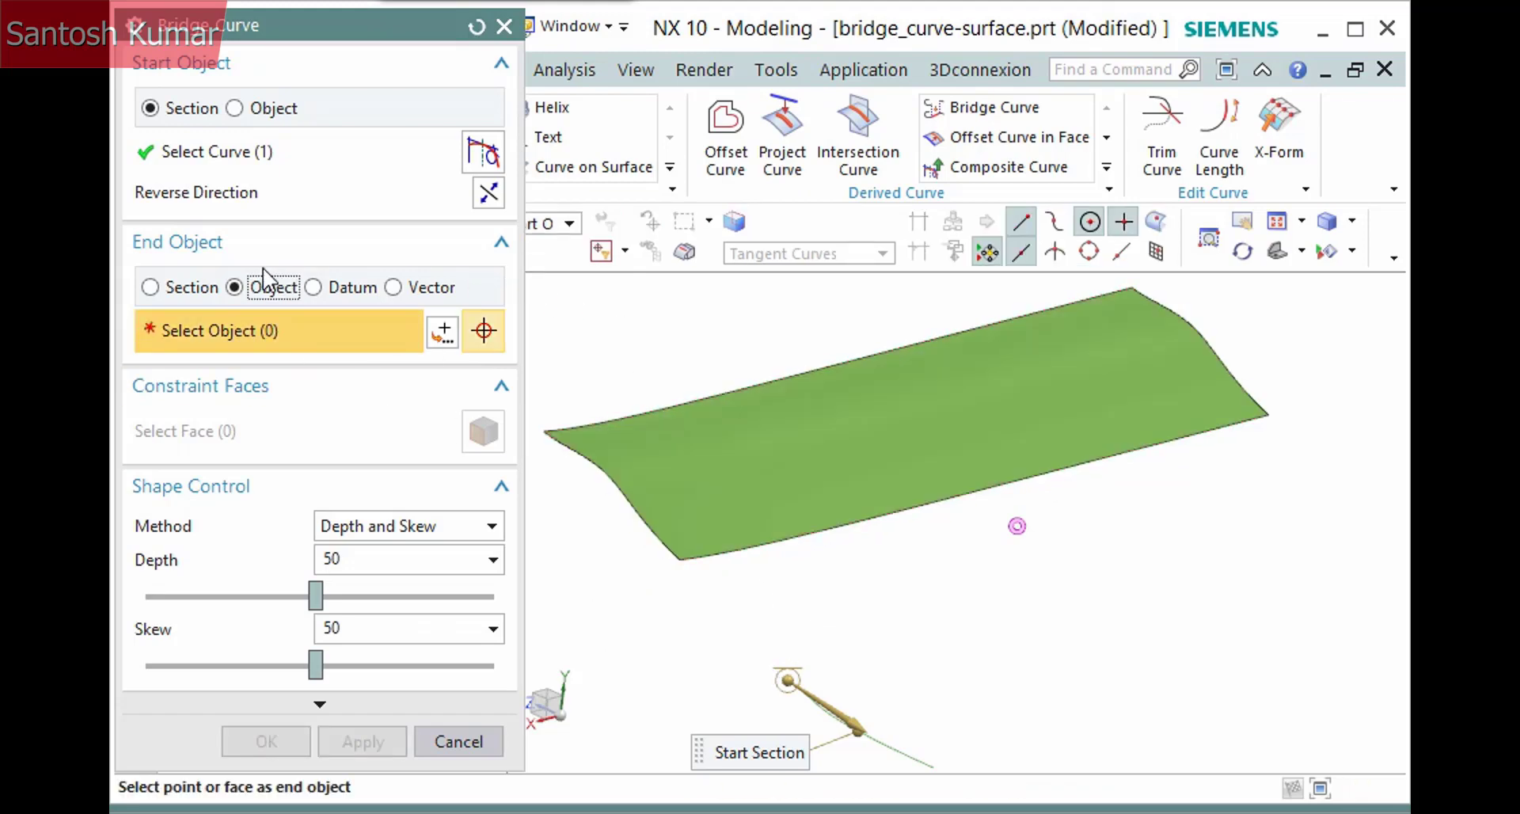
left_click(150, 287)
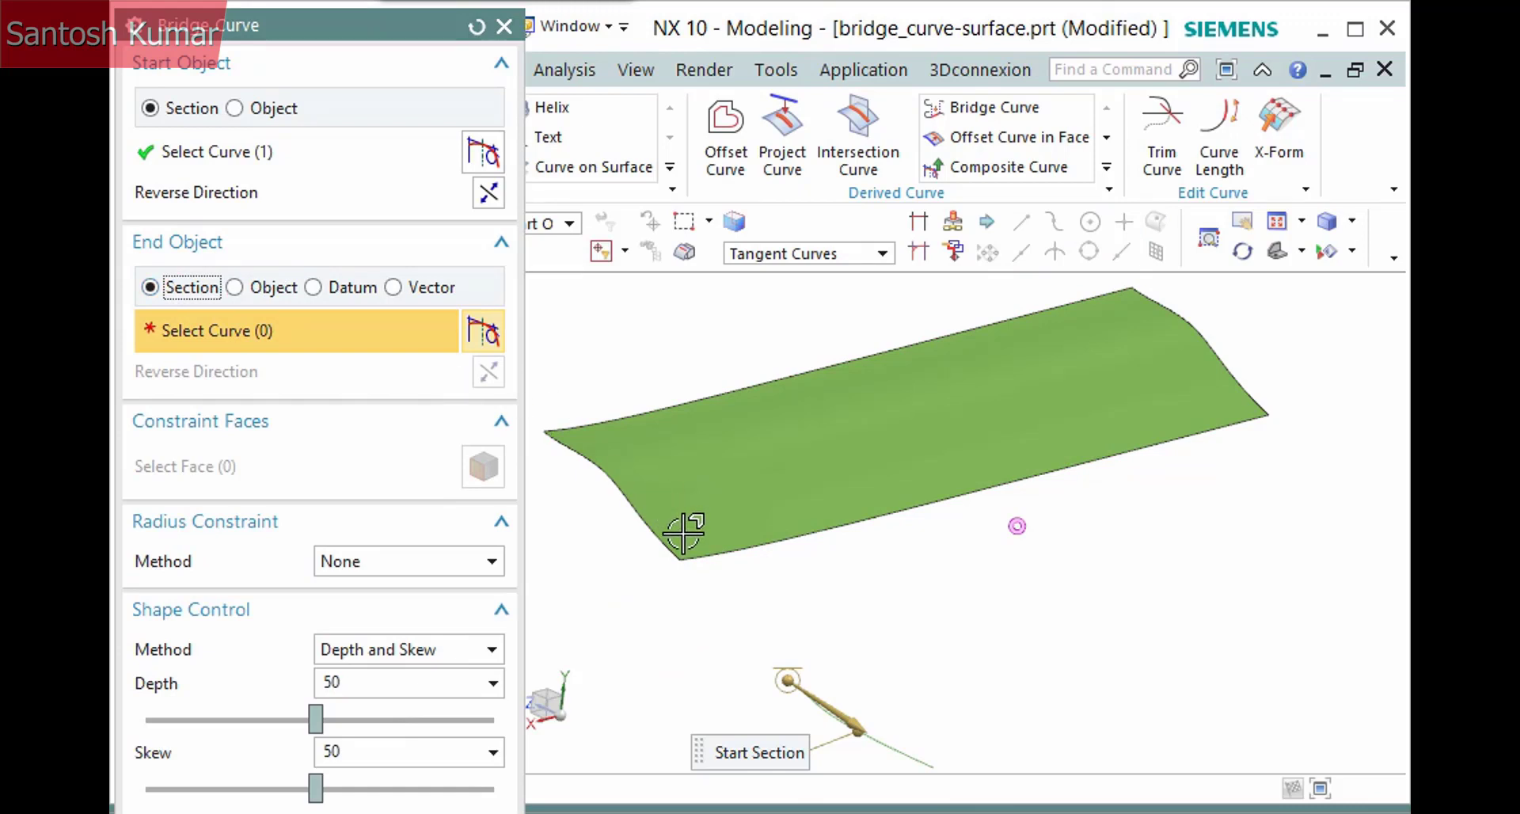
left_click(599, 485)
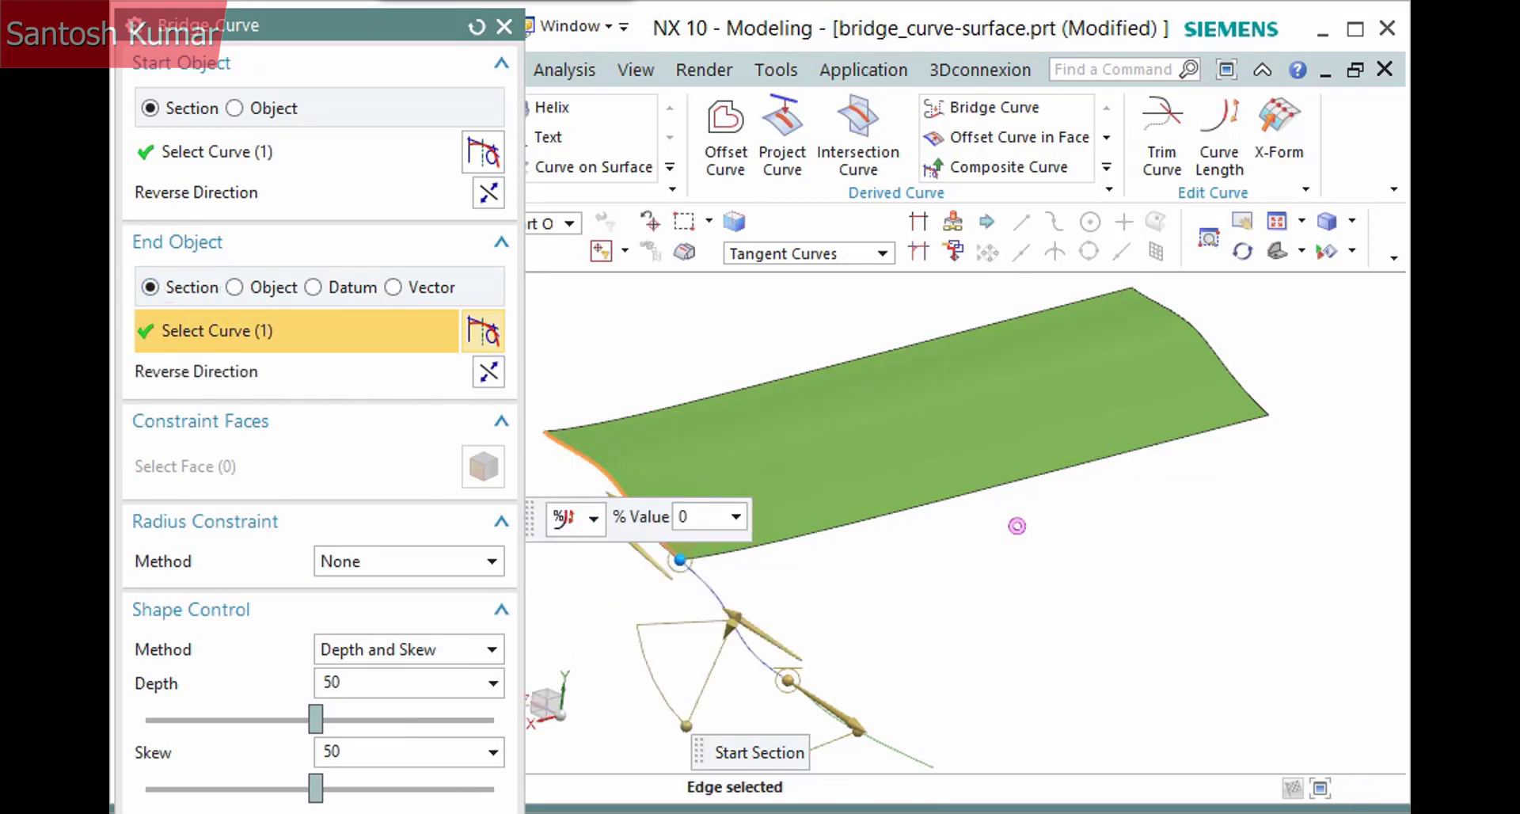
middle_click(1018, 525)
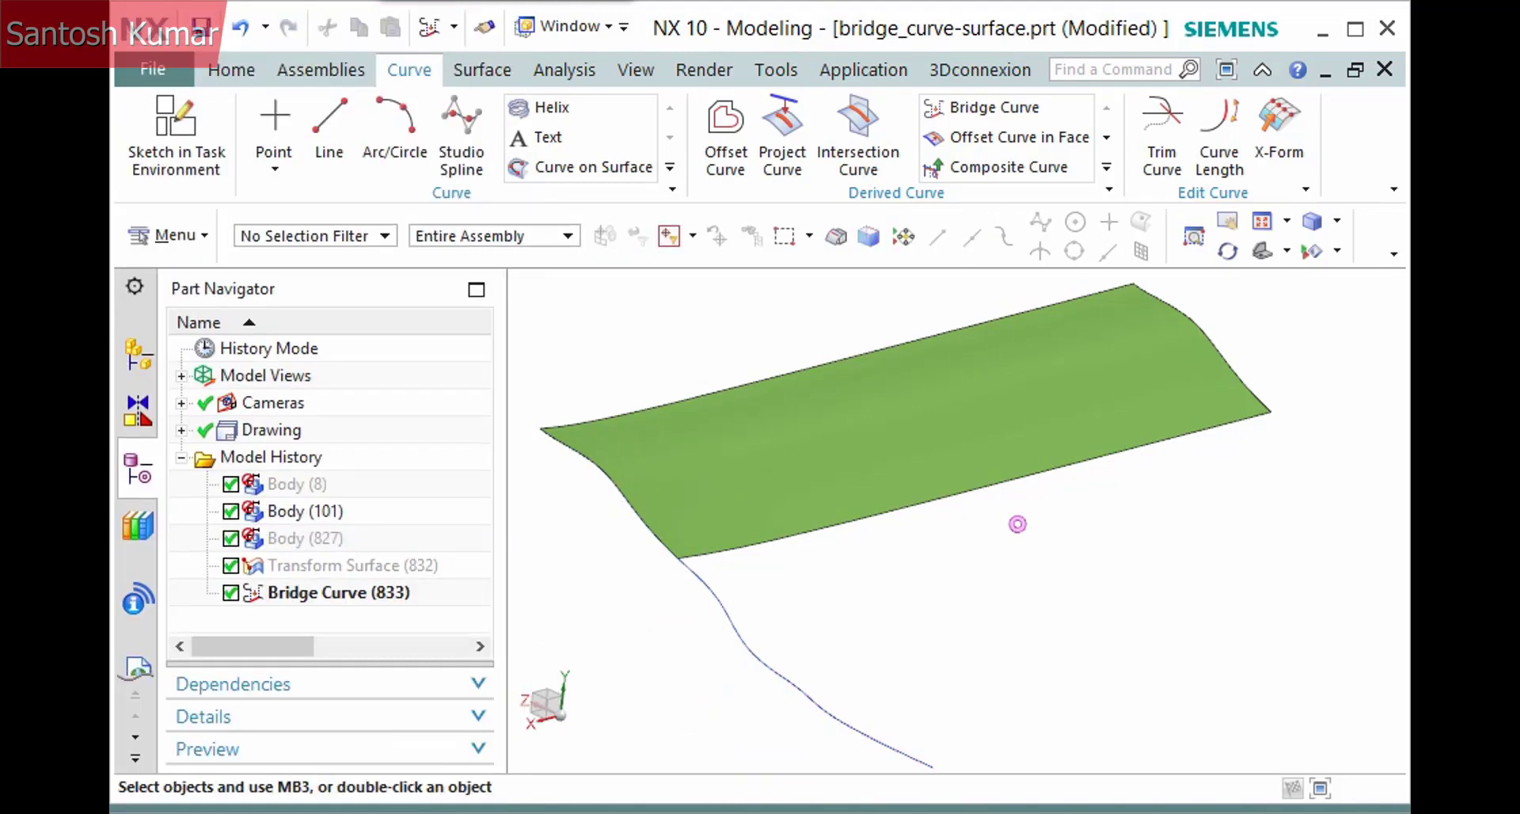
Step: In g3_bridge_curve.prt, bridge from the curved spline to the datum axis vector and check continuity options
left_click(571, 28)
left_click(590, 222)
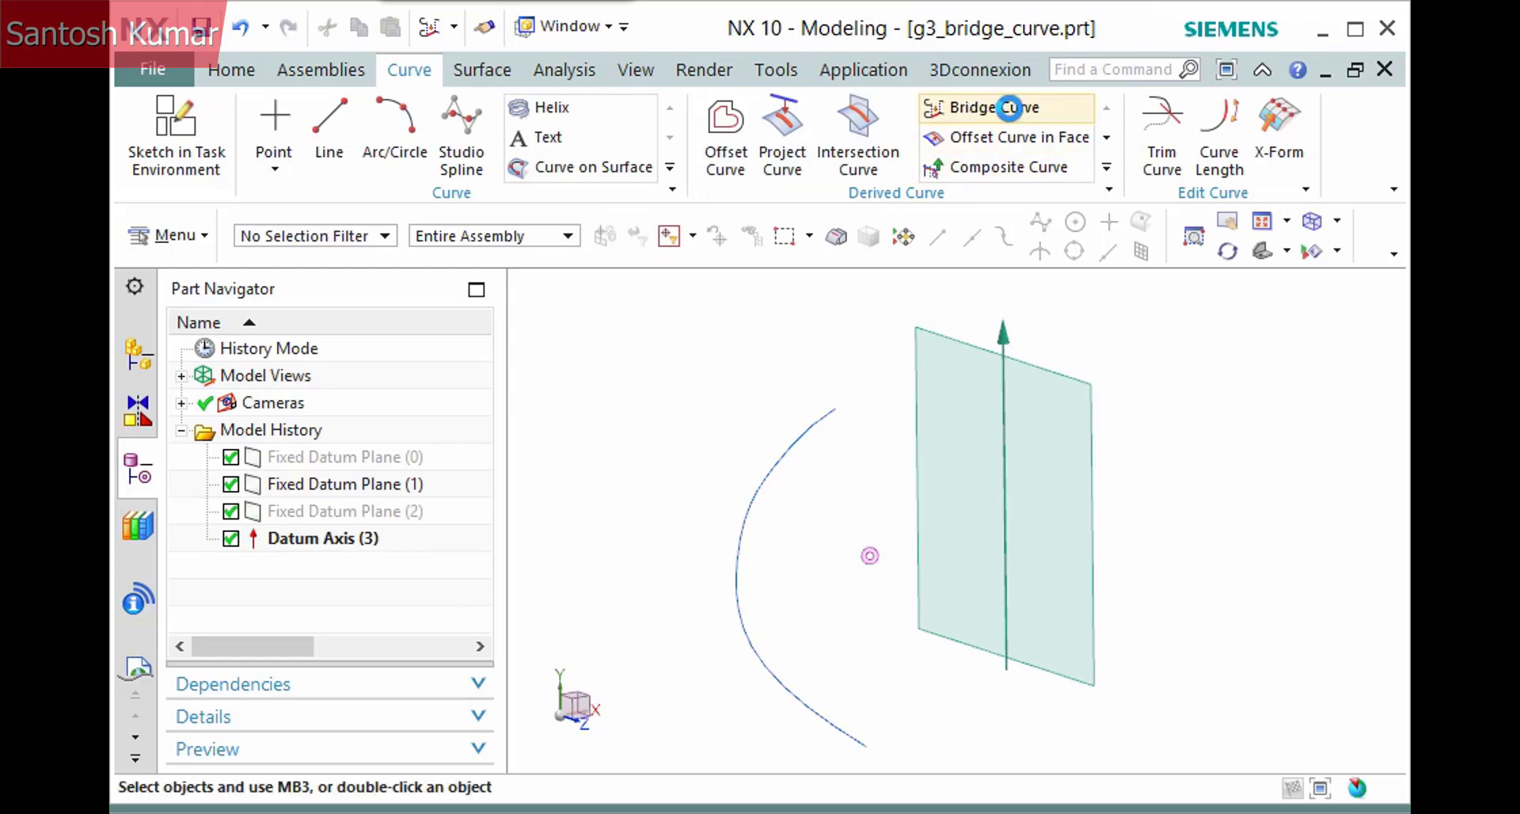
left_click(954, 107)
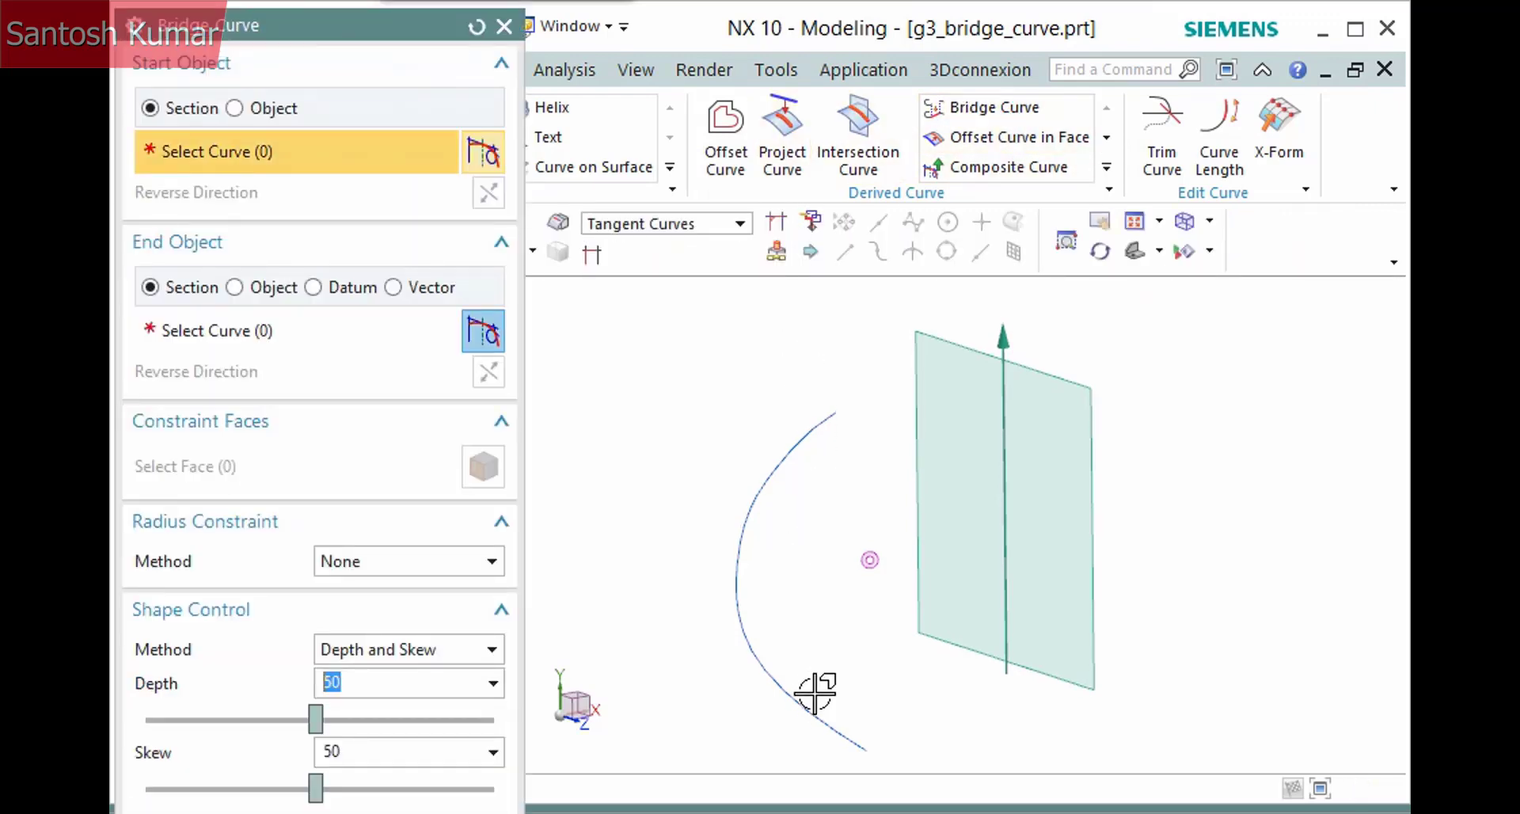
left_click(827, 725)
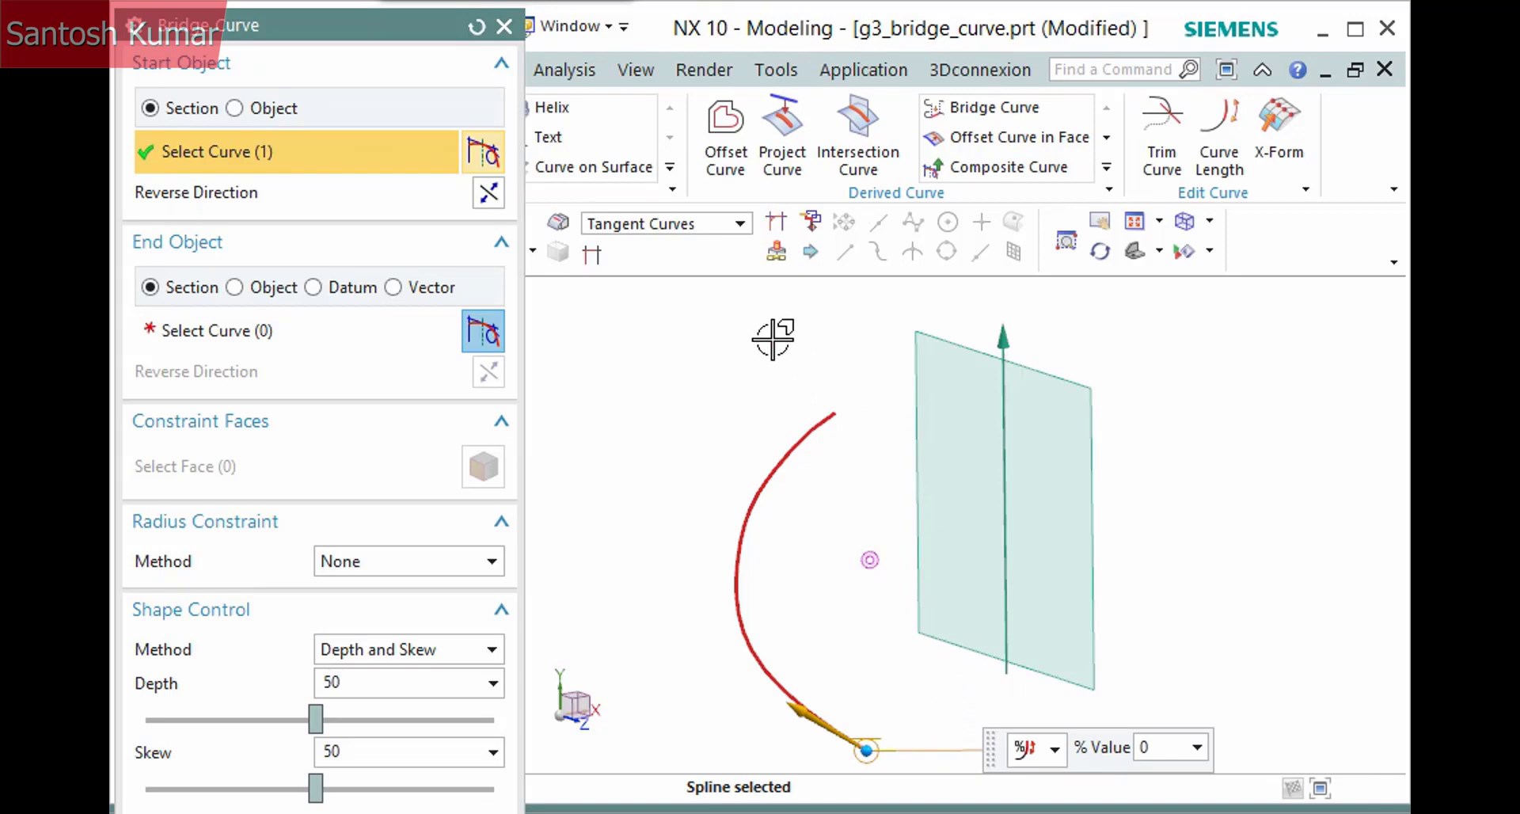
left_click(395, 287)
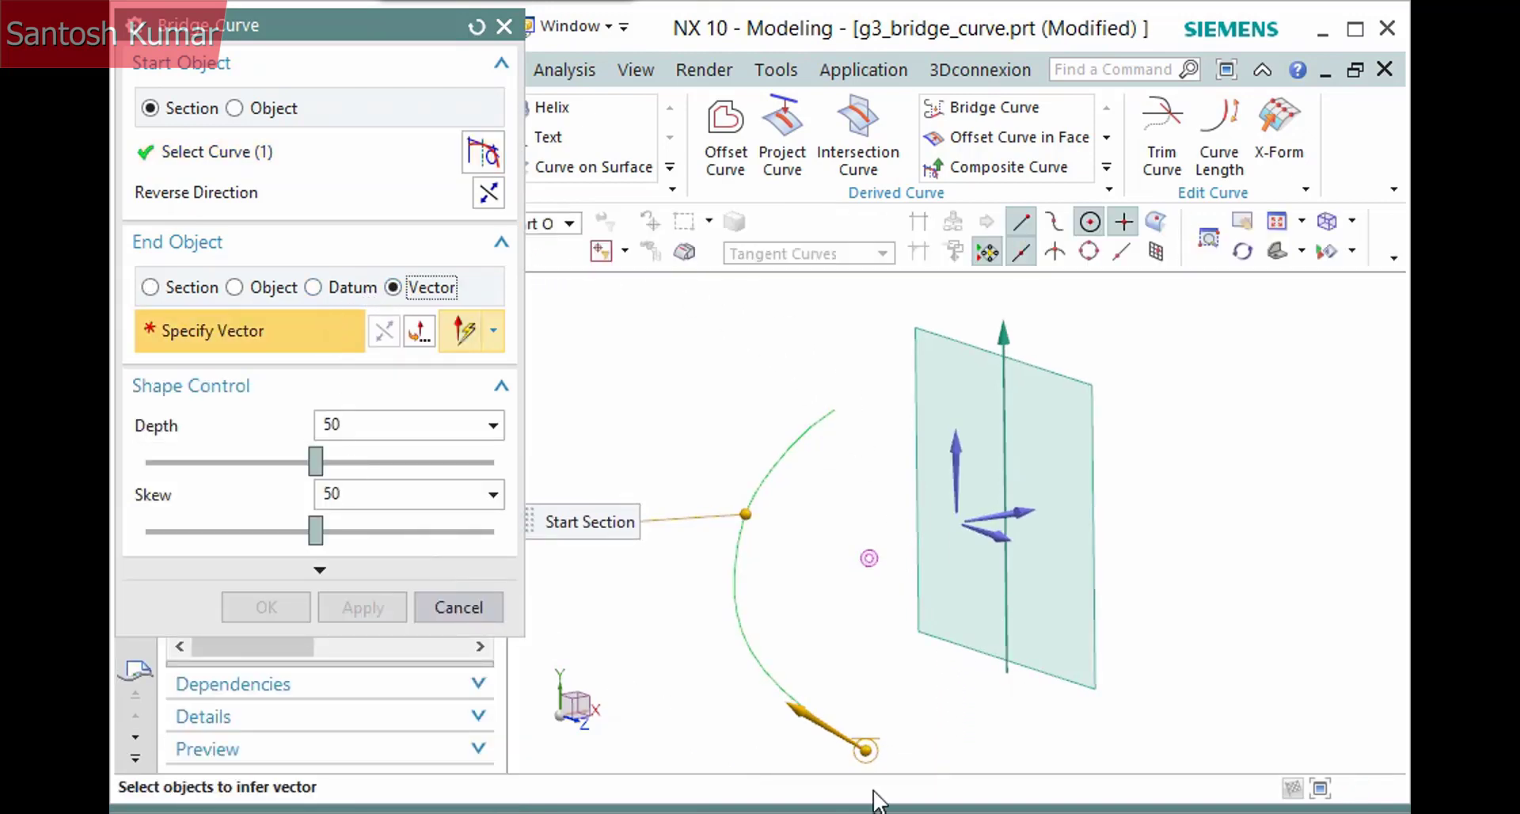
left_click(1008, 580)
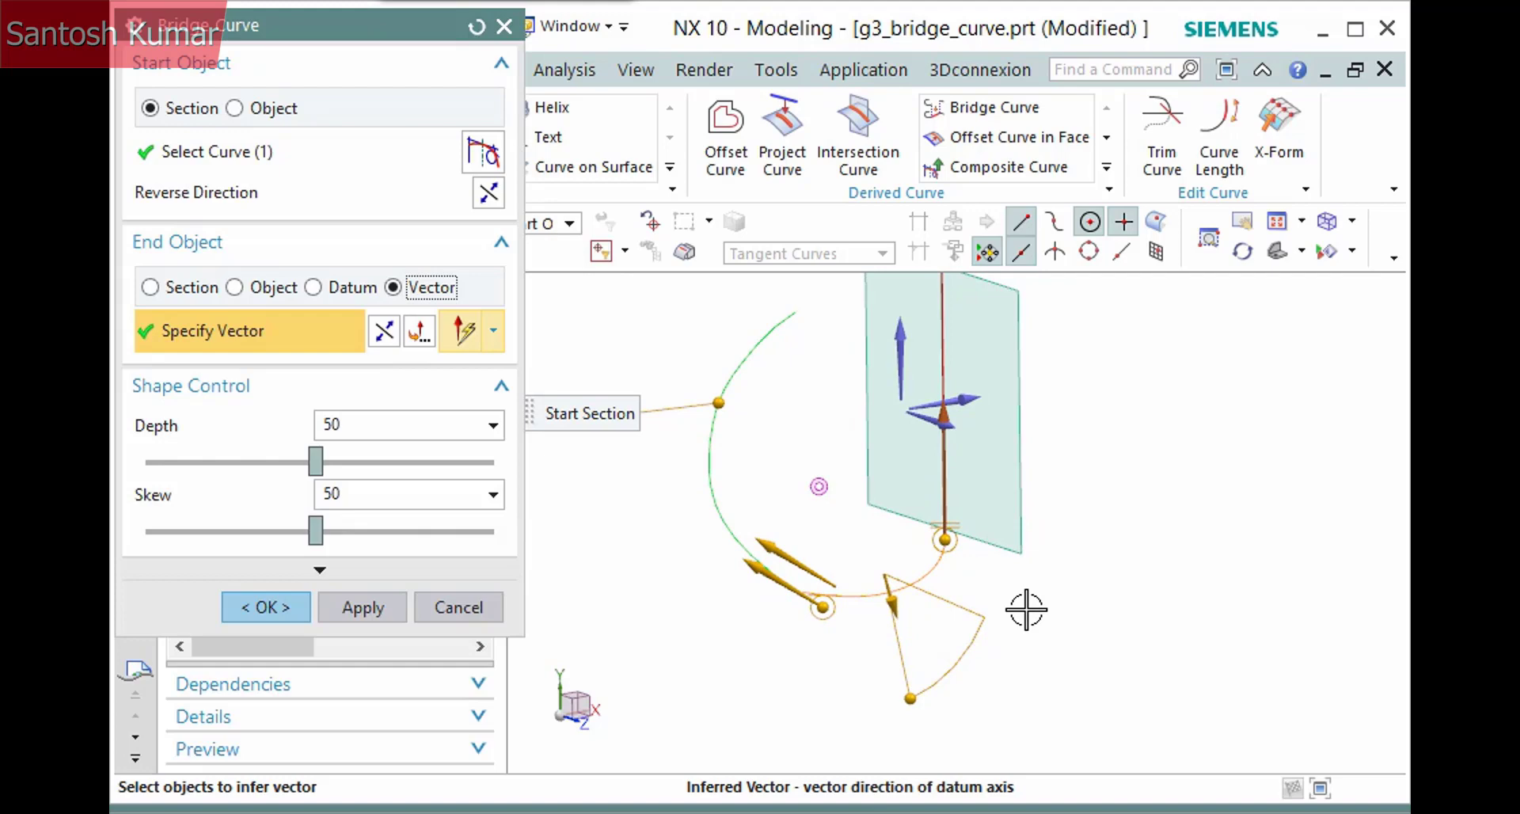
right_click(812, 564)
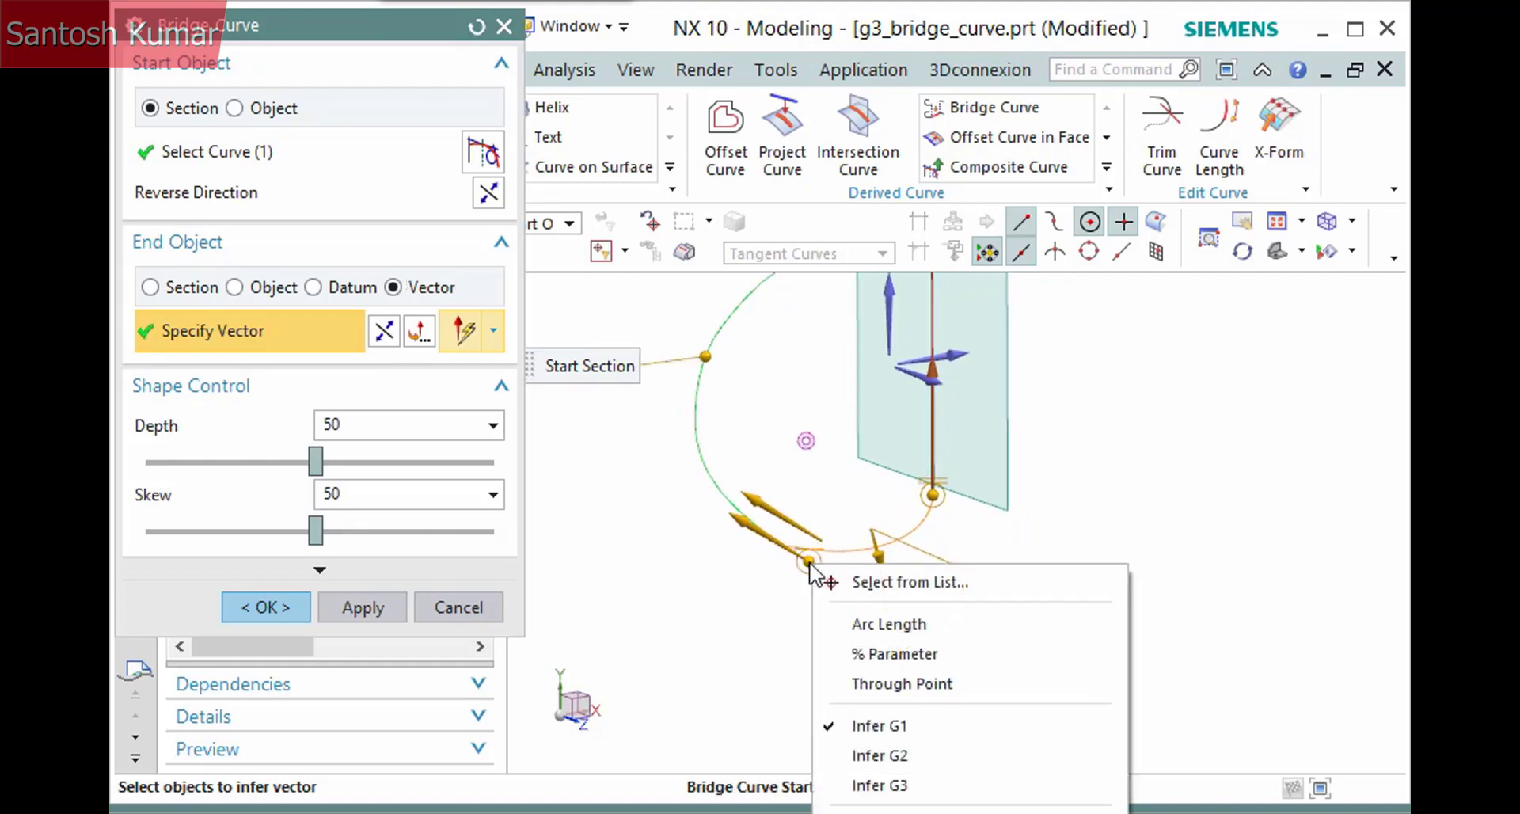
right_click(934, 504)
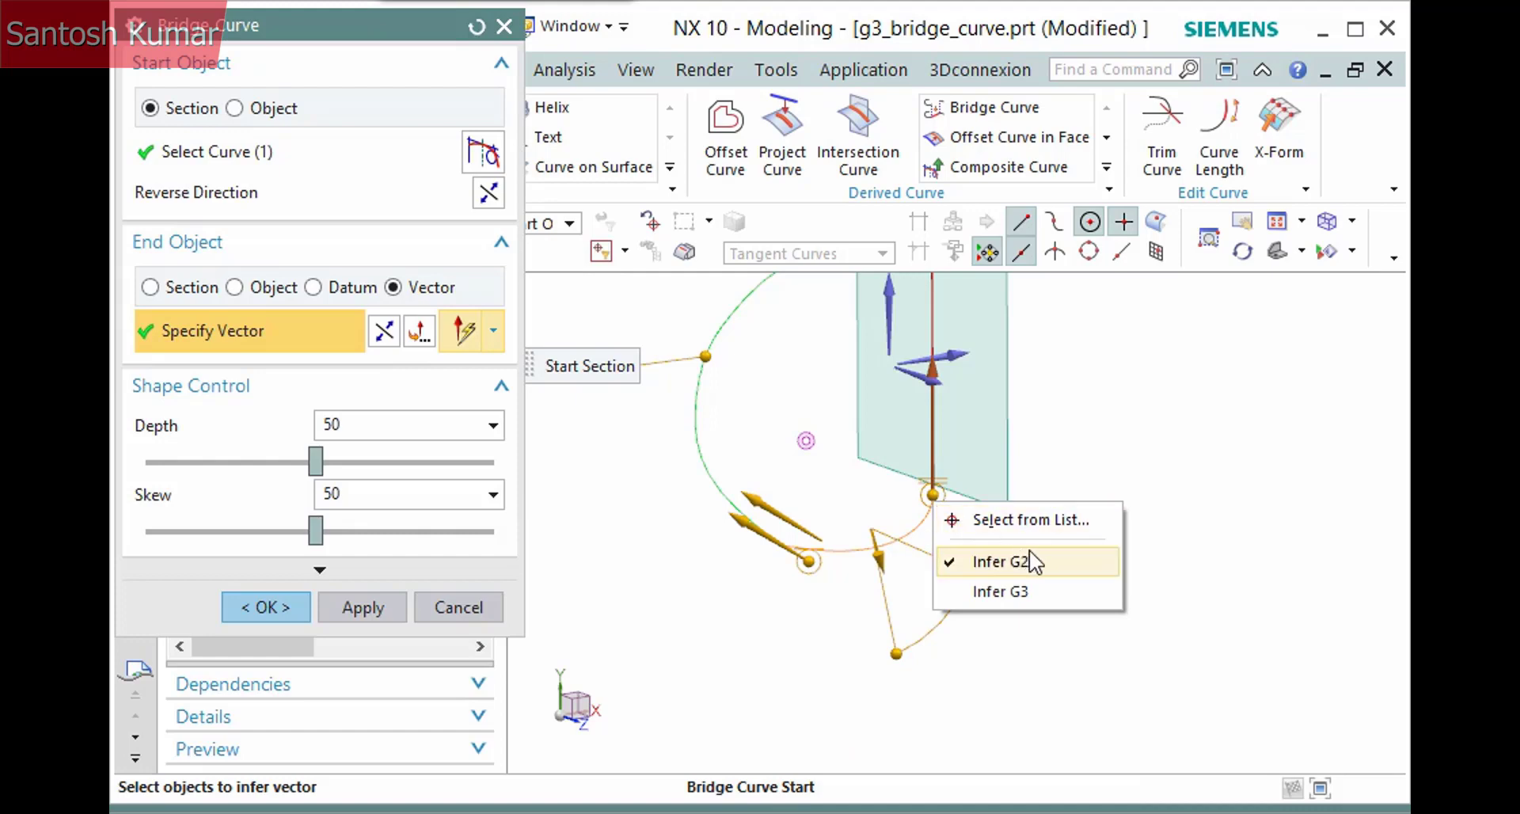
Step: Drag the shape handles to set the vector-ended bridge's depth to 39 and skew to 38
left_click(1091, 436)
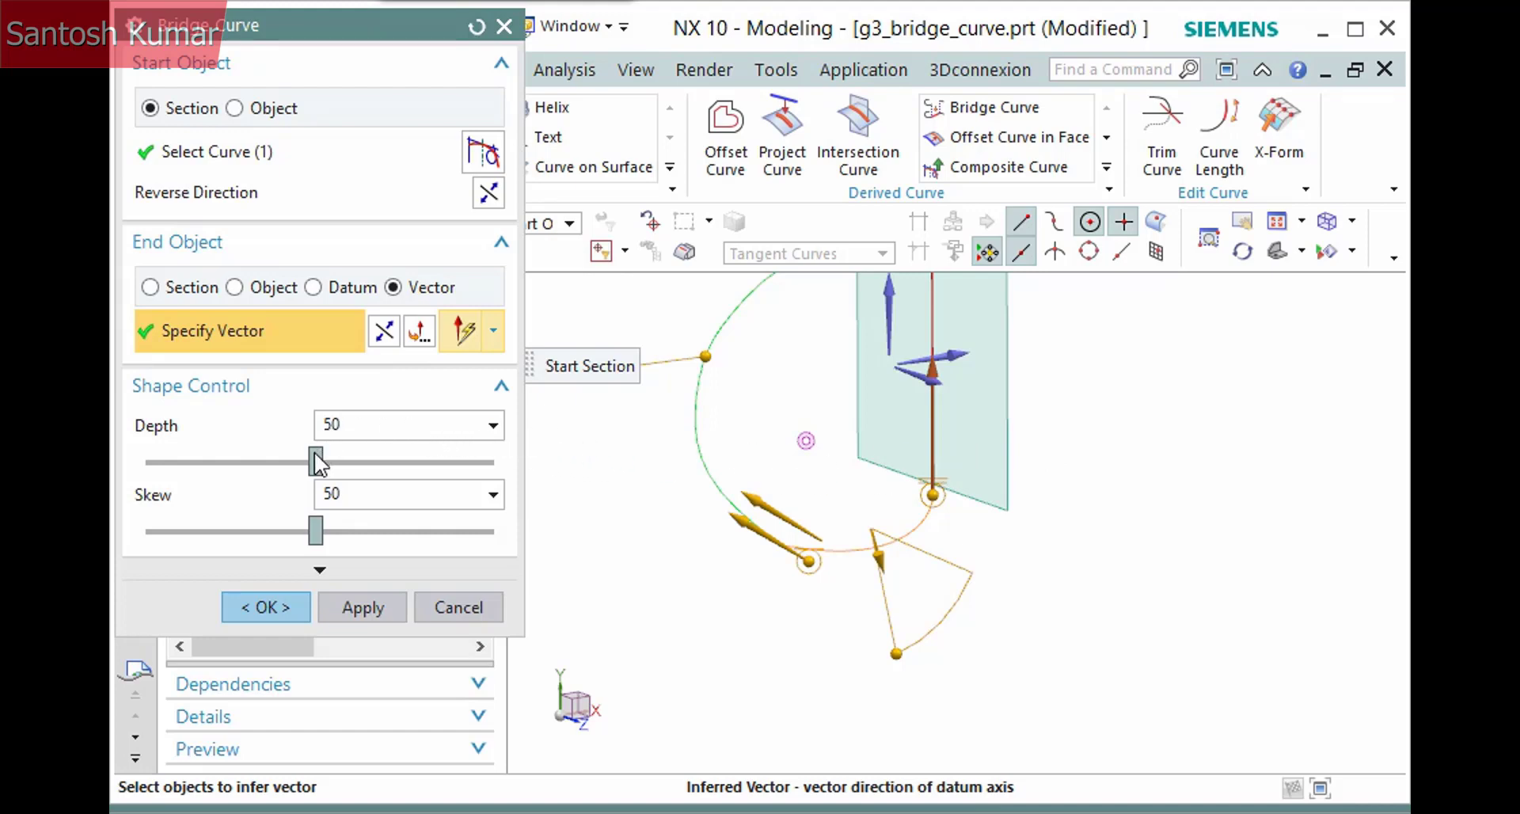
left_click(760, 507)
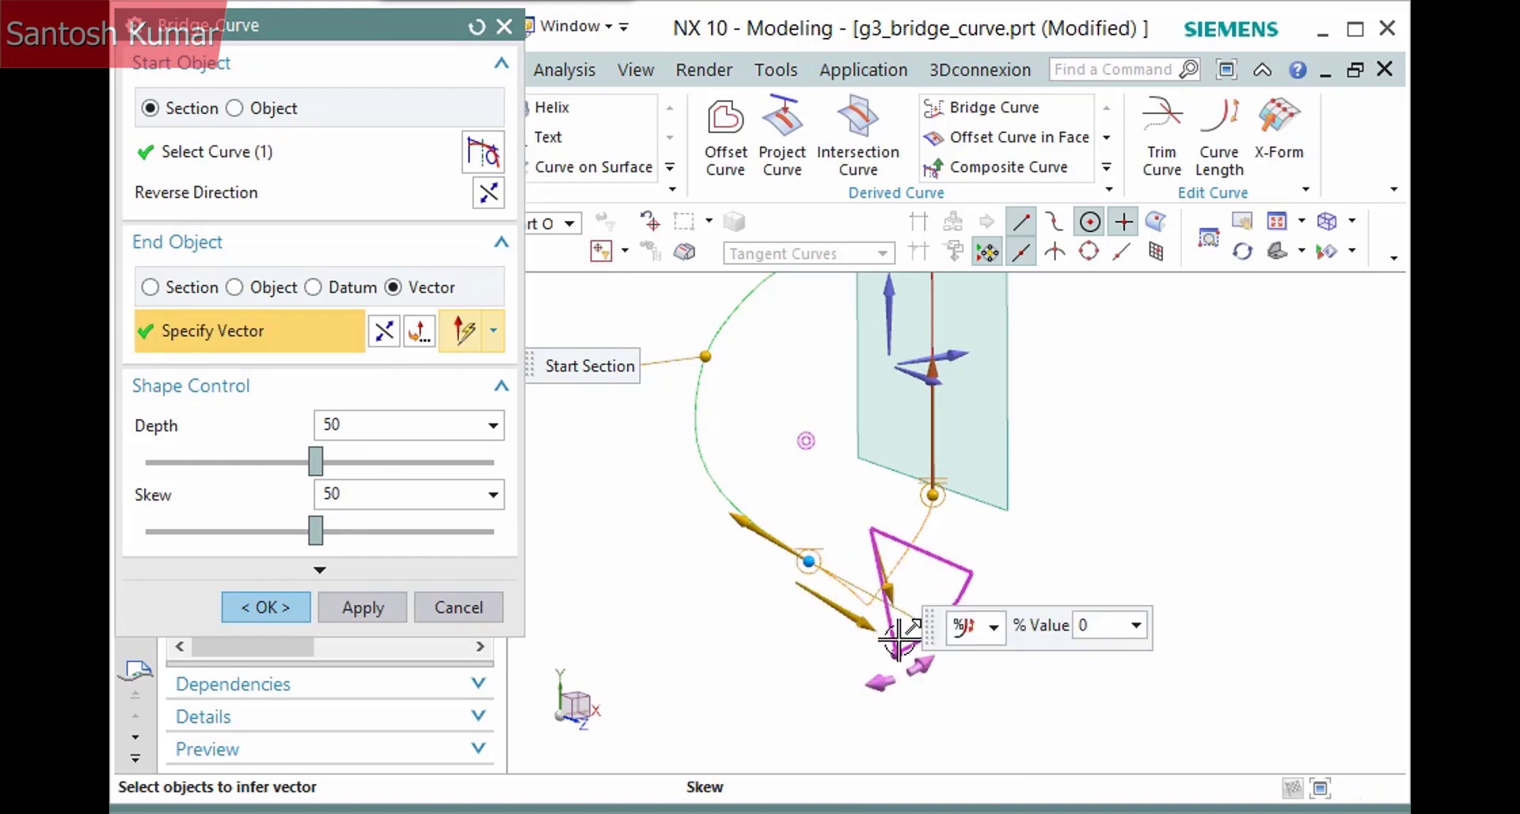
middle_click_drag(899, 638, 880, 636)
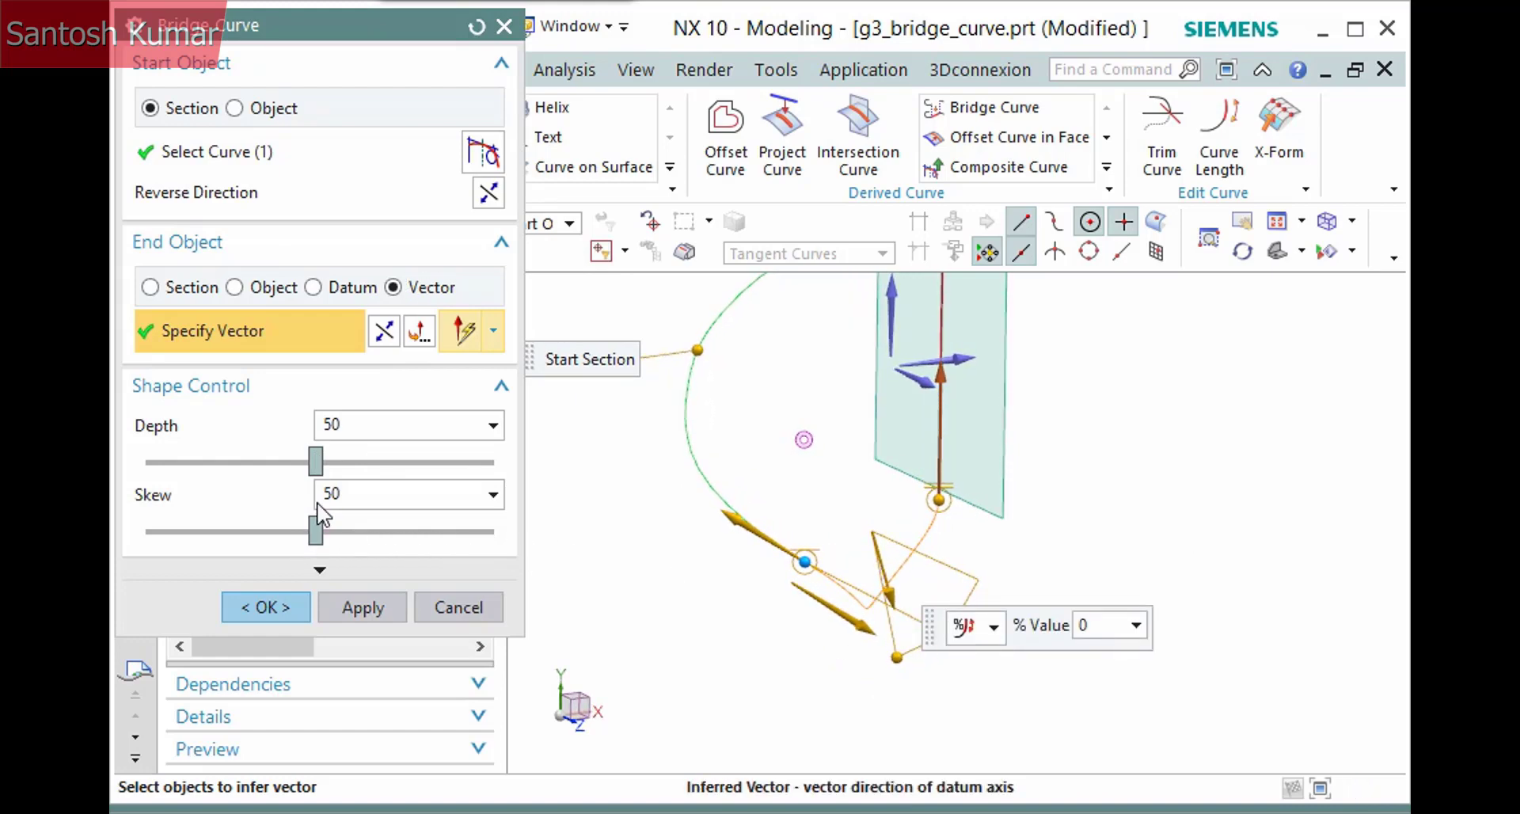
left_click_drag(321, 471, 283, 477)
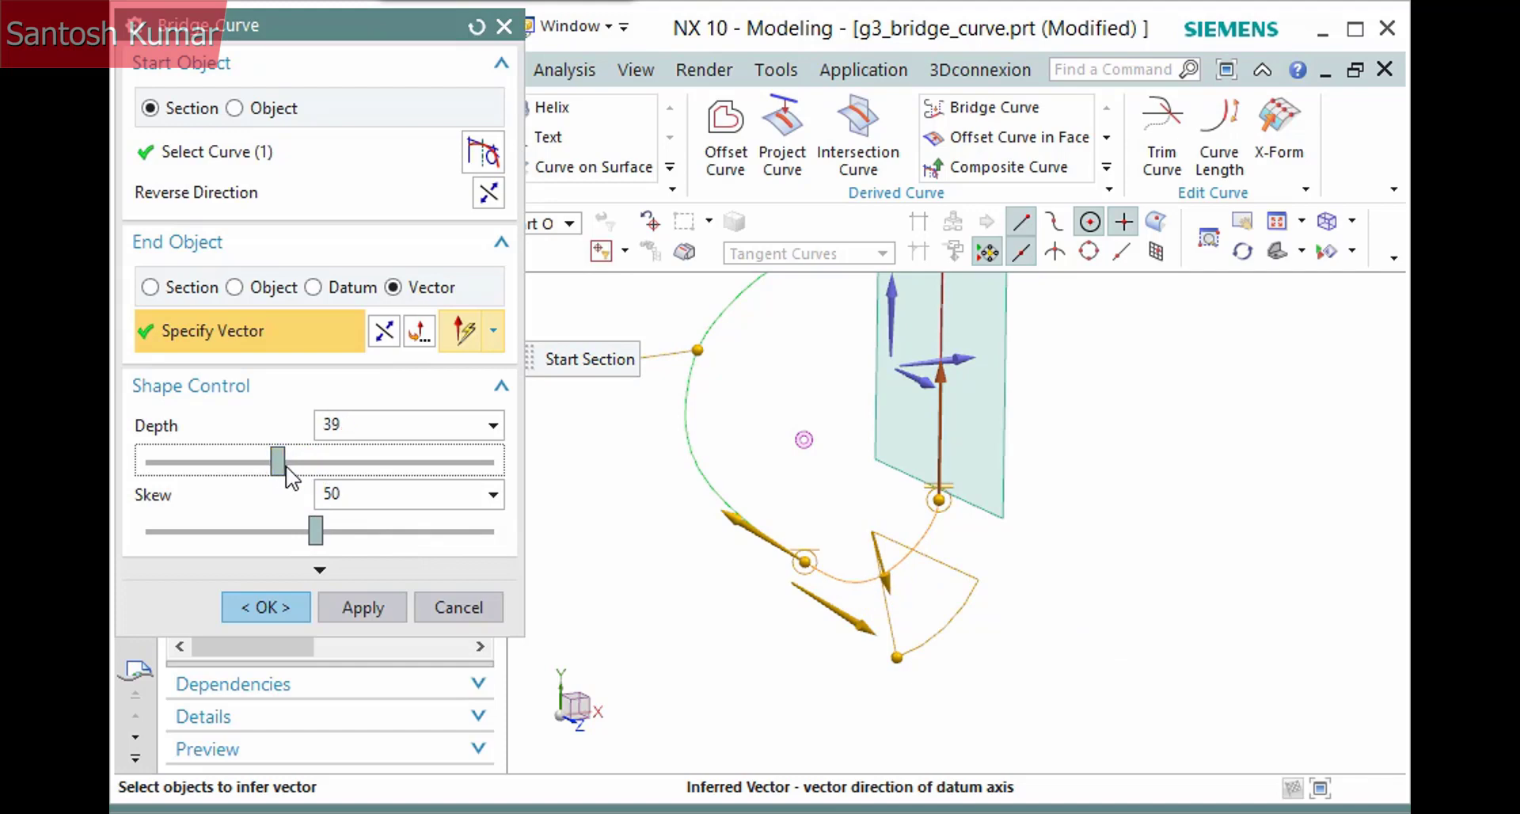
middle_click_drag(738, 602, 738, 602)
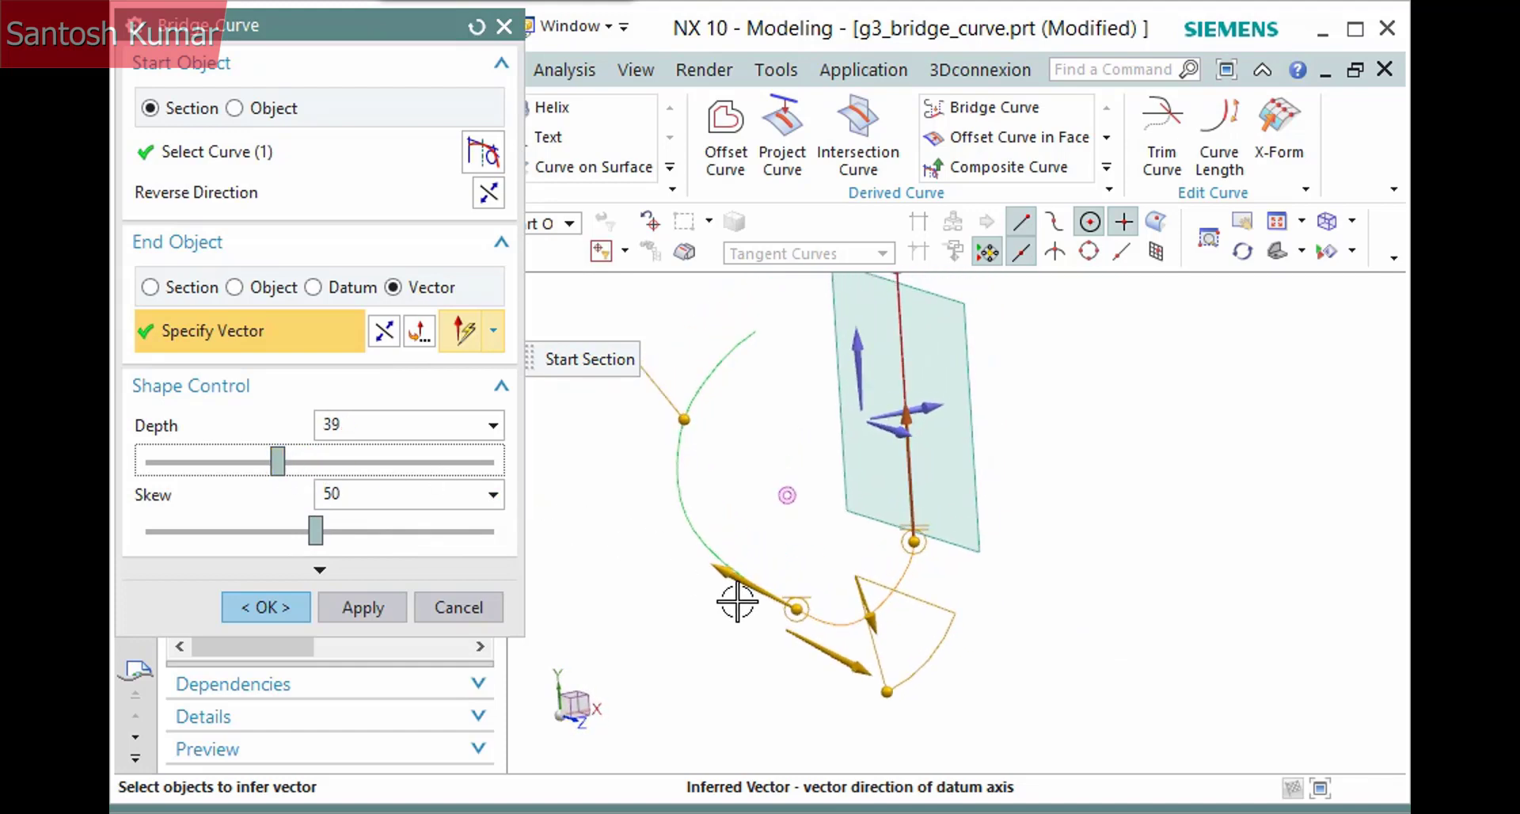
mouse_move(880, 728)
left_mouse_down()
mouse_move(923, 678)
mouse_move(897, 716)
left_mouse_up()
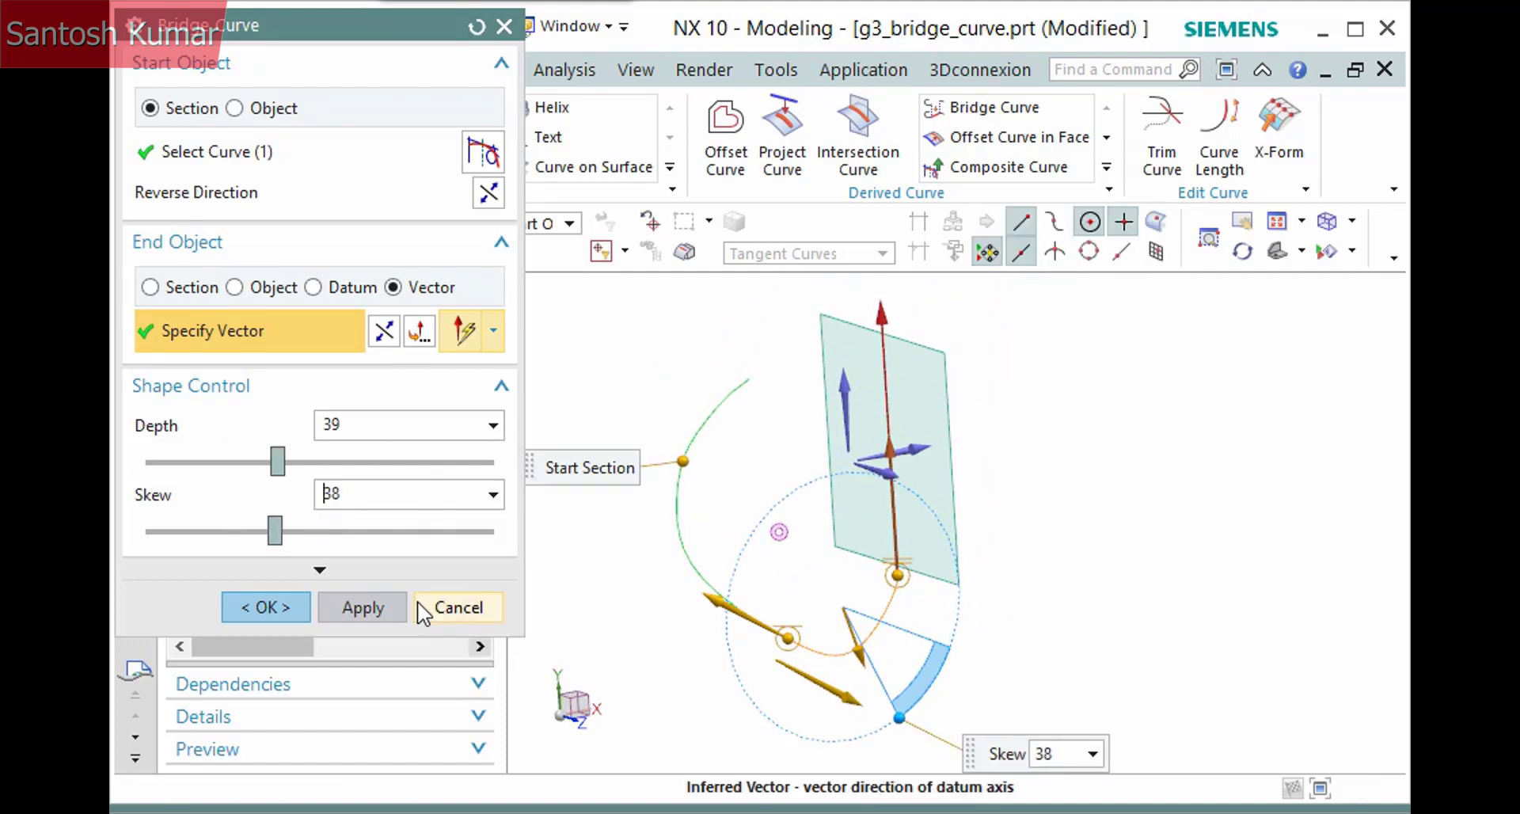
Step: Swap the datum-axis end direction for the picked datum plane, leaving the end continuity unchanged
left_click(886, 366, "shift")
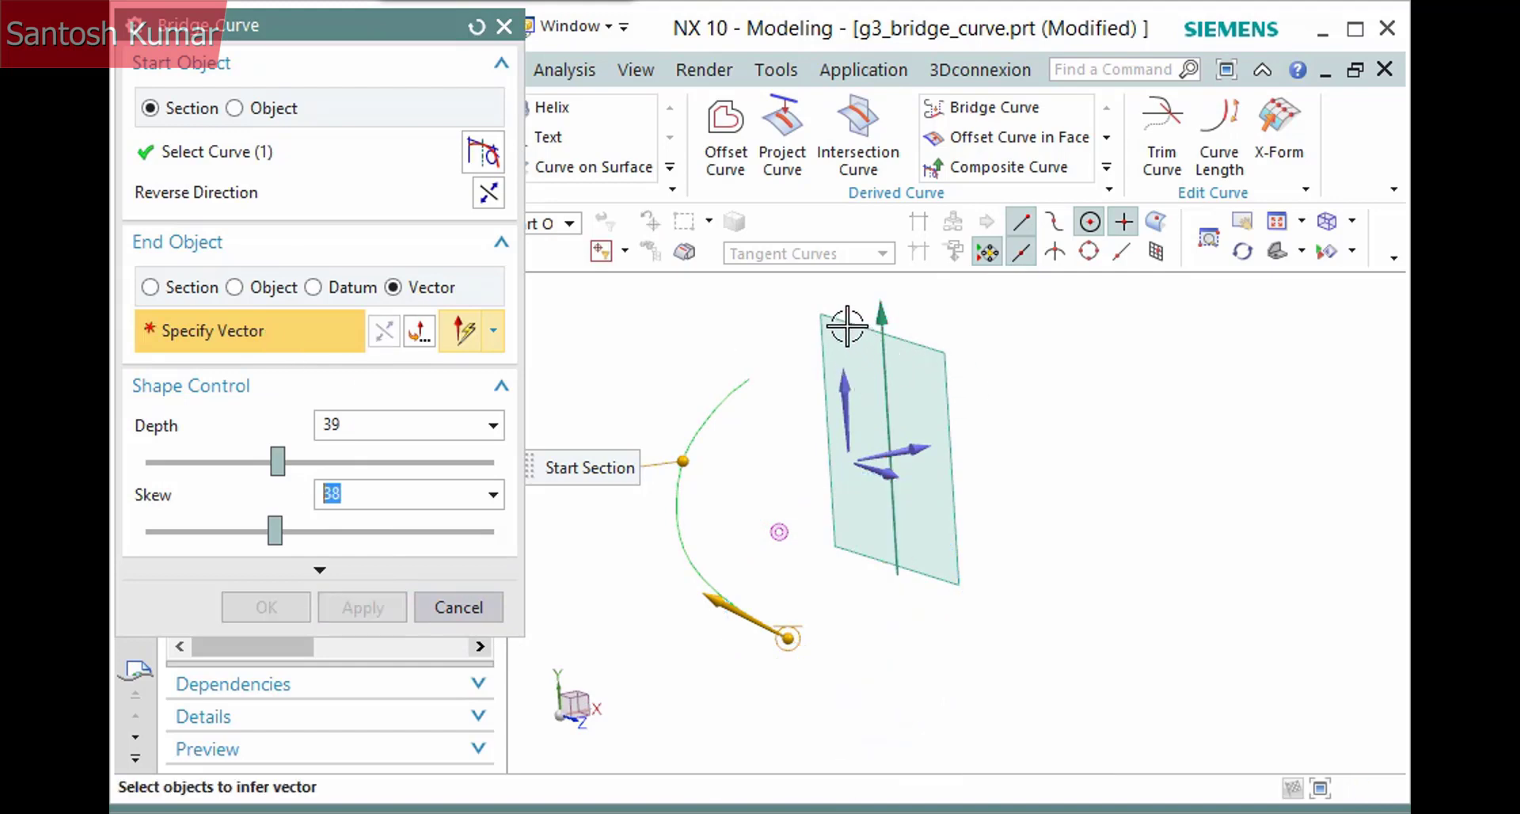
left_click(313, 288)
left_click(825, 446)
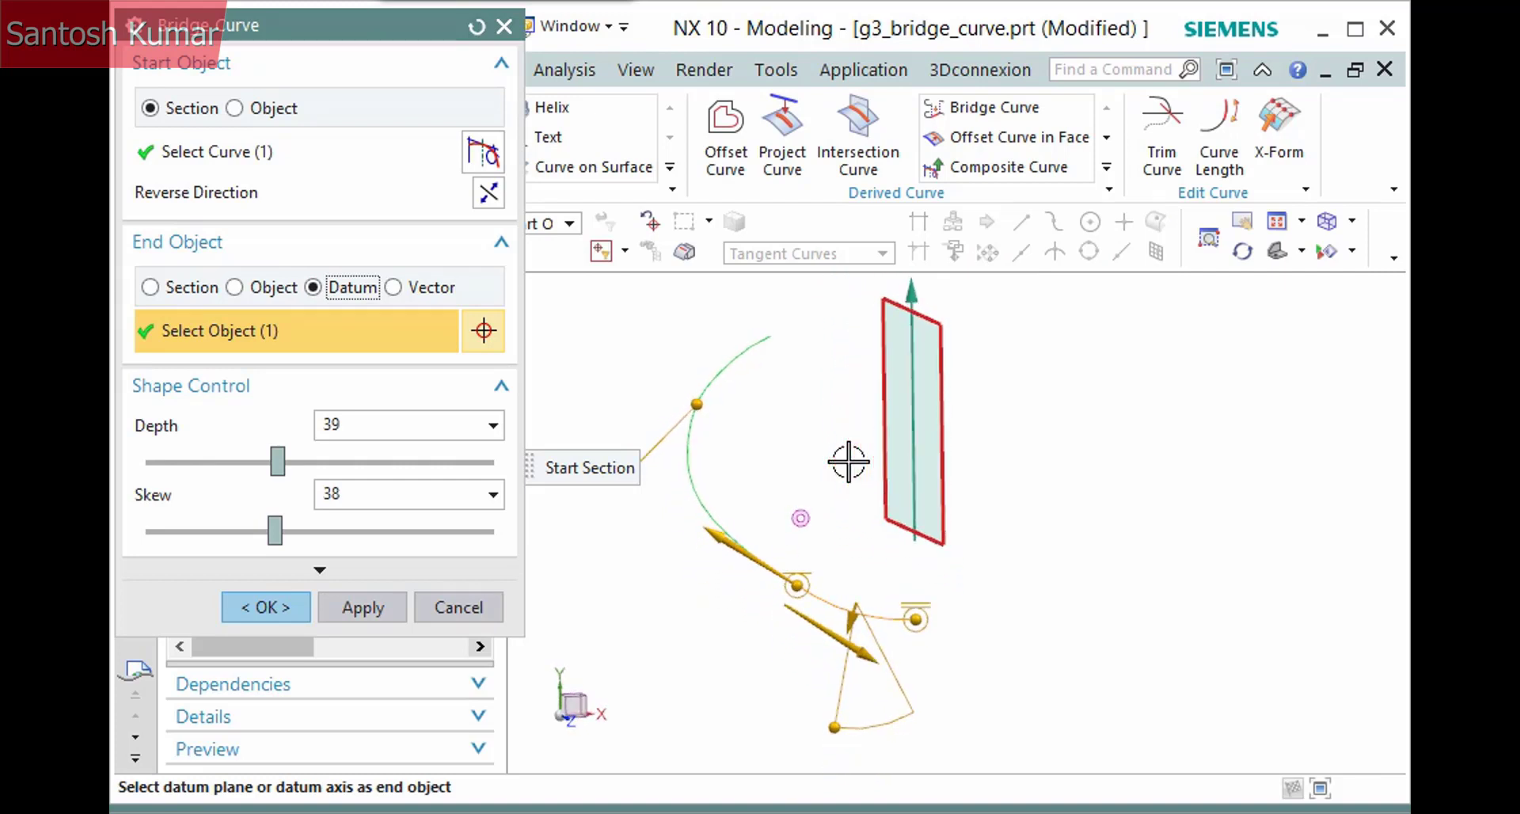
right_click(912, 630)
left_click(999, 593)
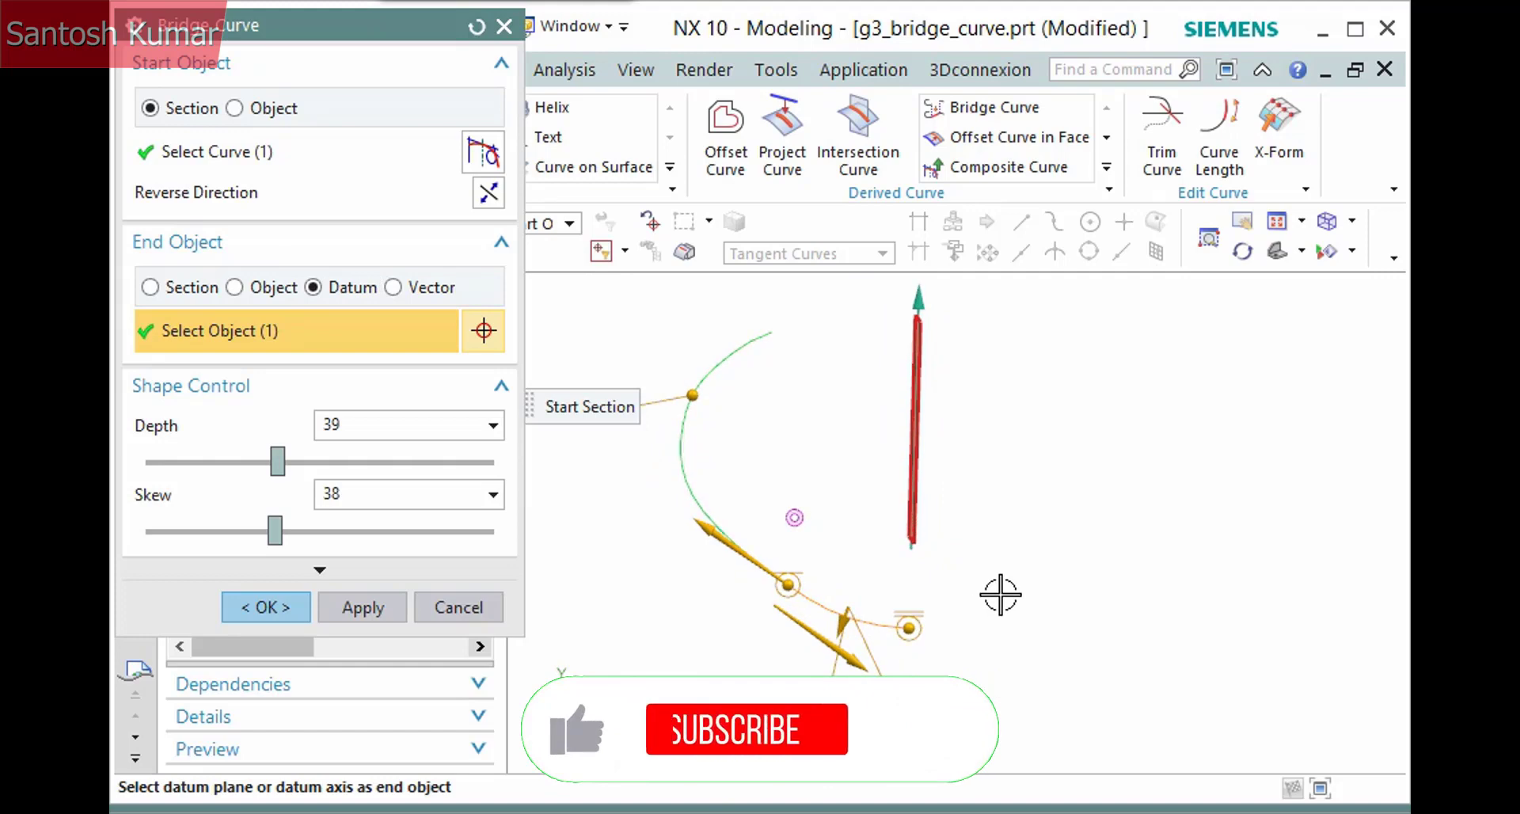